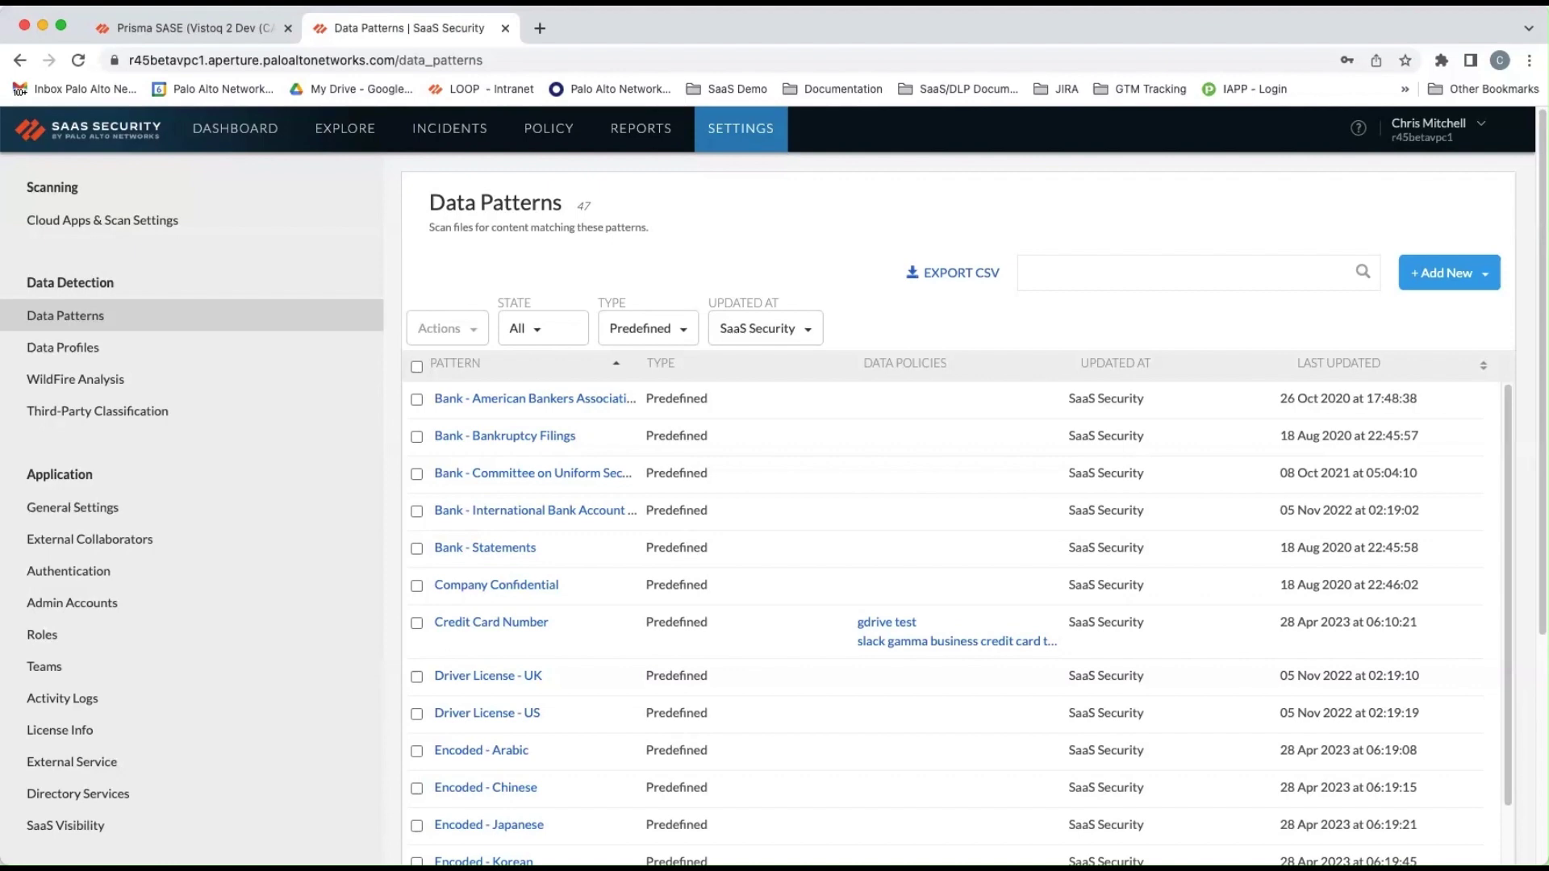
# - Return to the Prisma Access overview and expand Security Services in the Manage sidebar
pyautogui.click(162, 31)
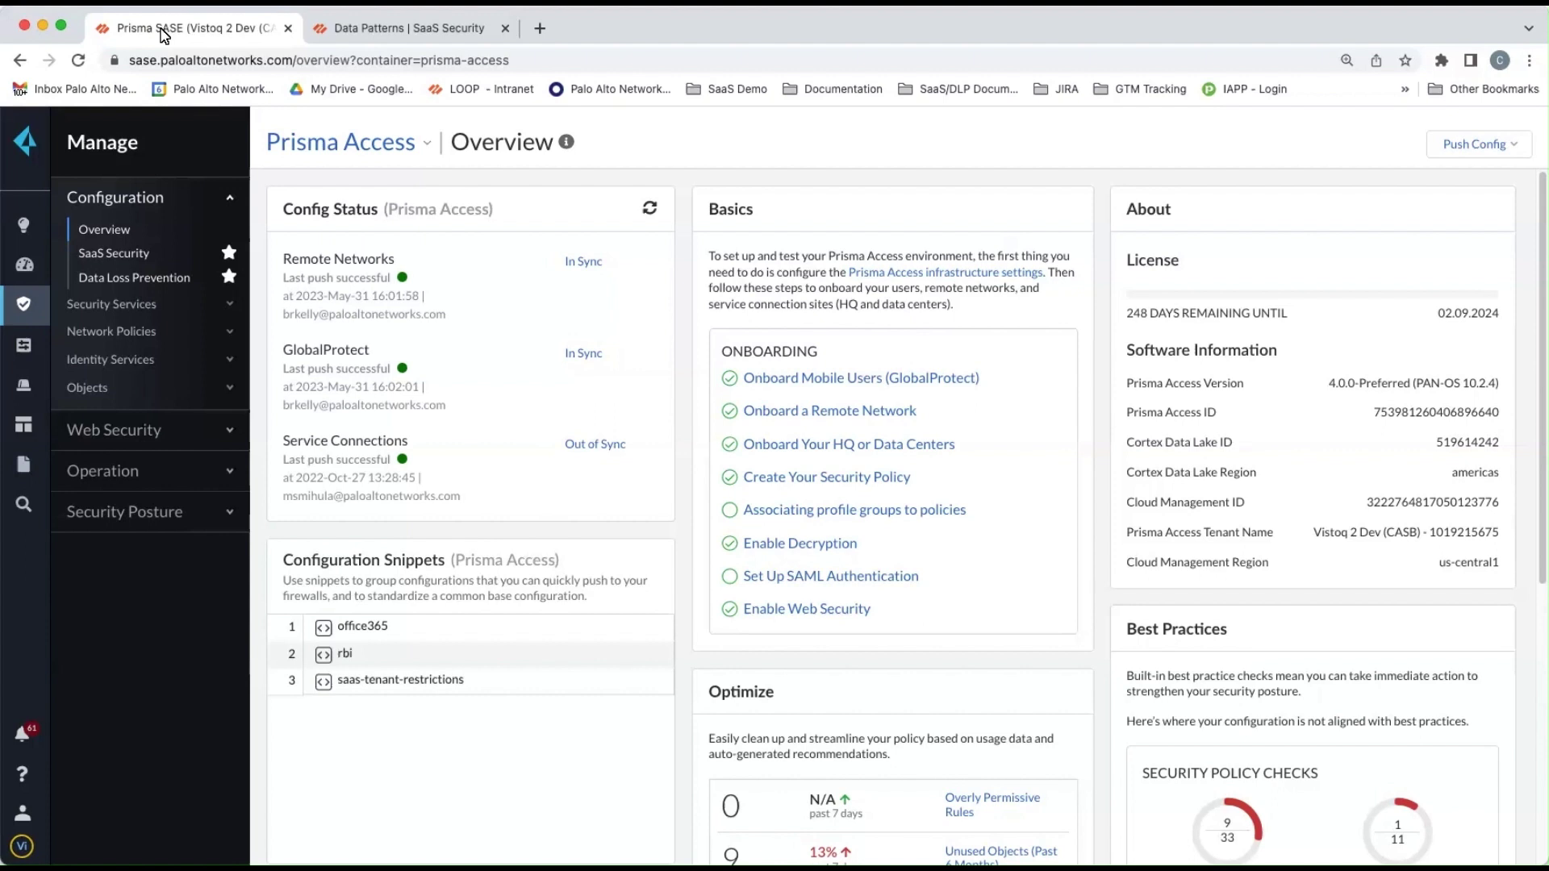
pyautogui.click(112, 310)
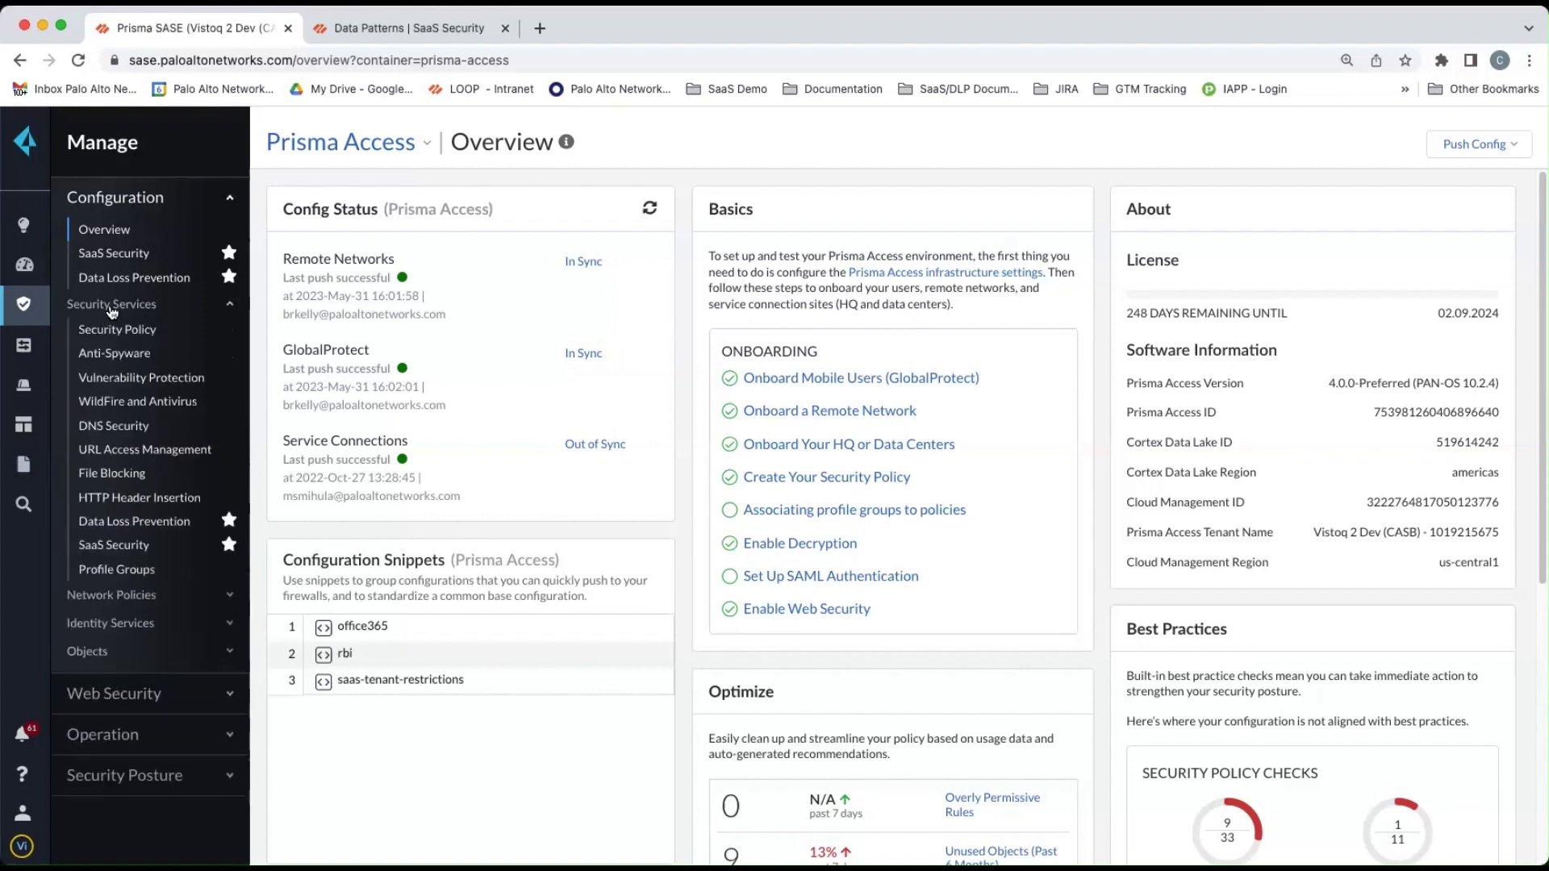
# - Check the SaaS Security Data Security dashboard, then list the 32 Data Loss Prevention data profiles
pyautogui.click(115, 546)
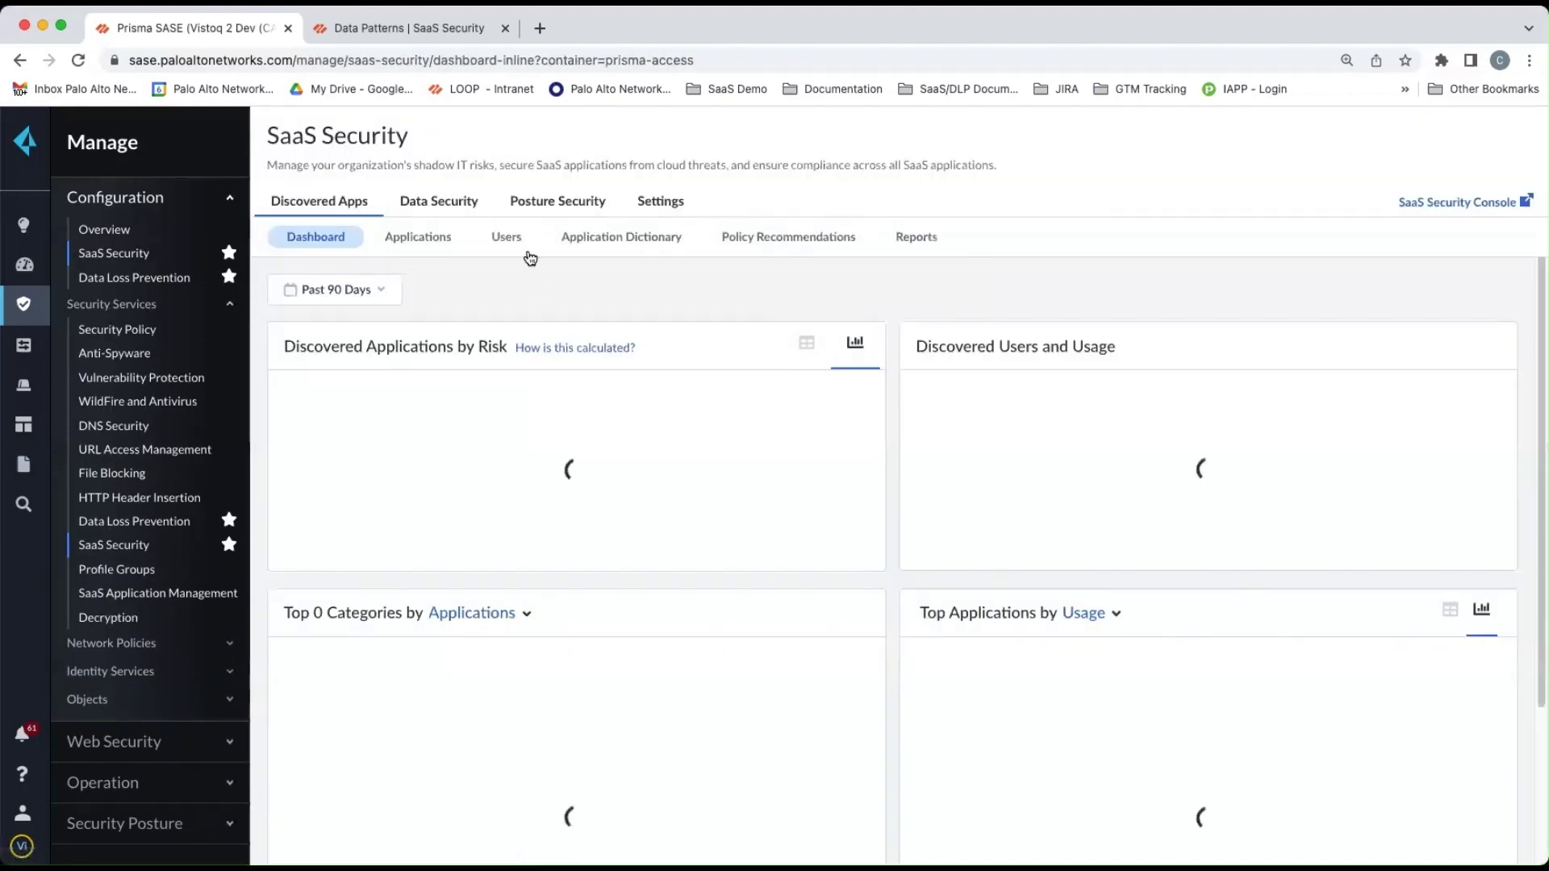
pyautogui.click(440, 202)
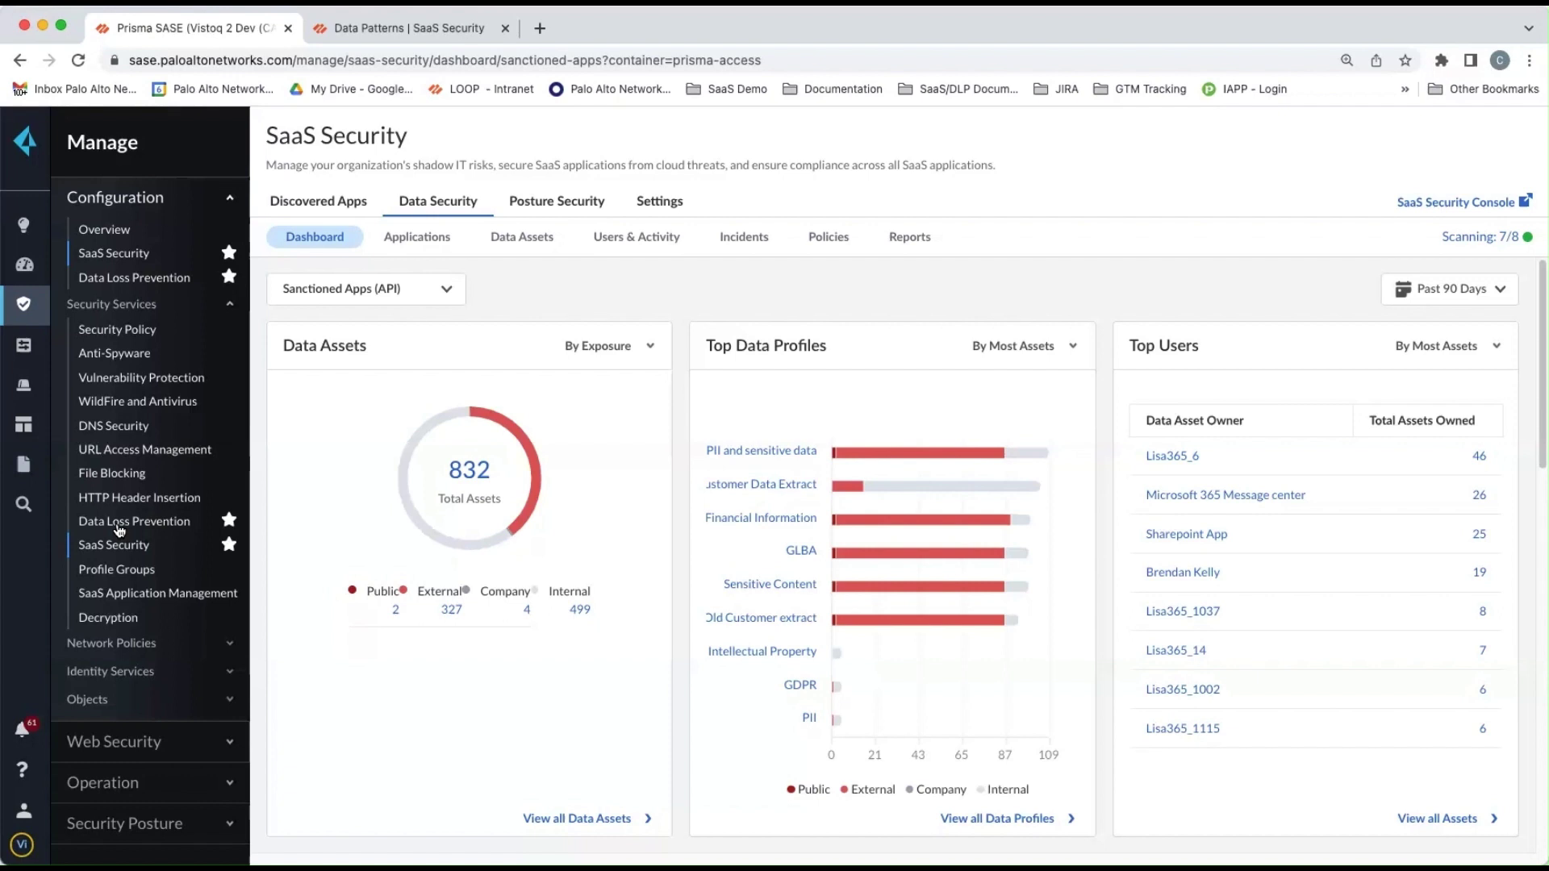
pyautogui.click(119, 521)
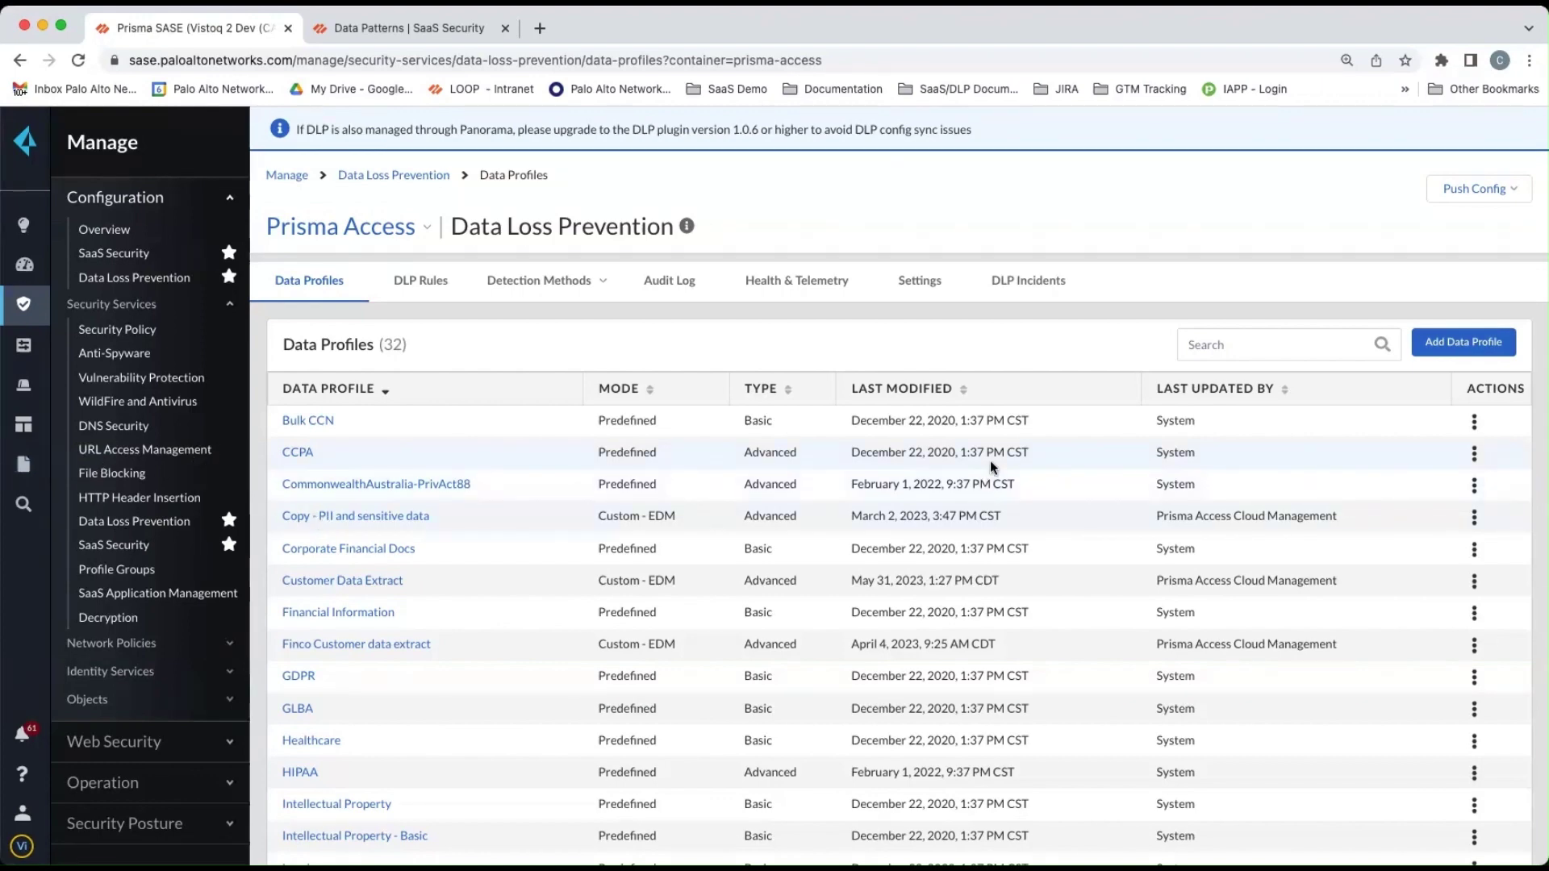
# - Add a new data profile of the 'With Data Patterns only' type
pyautogui.click(1482, 344)
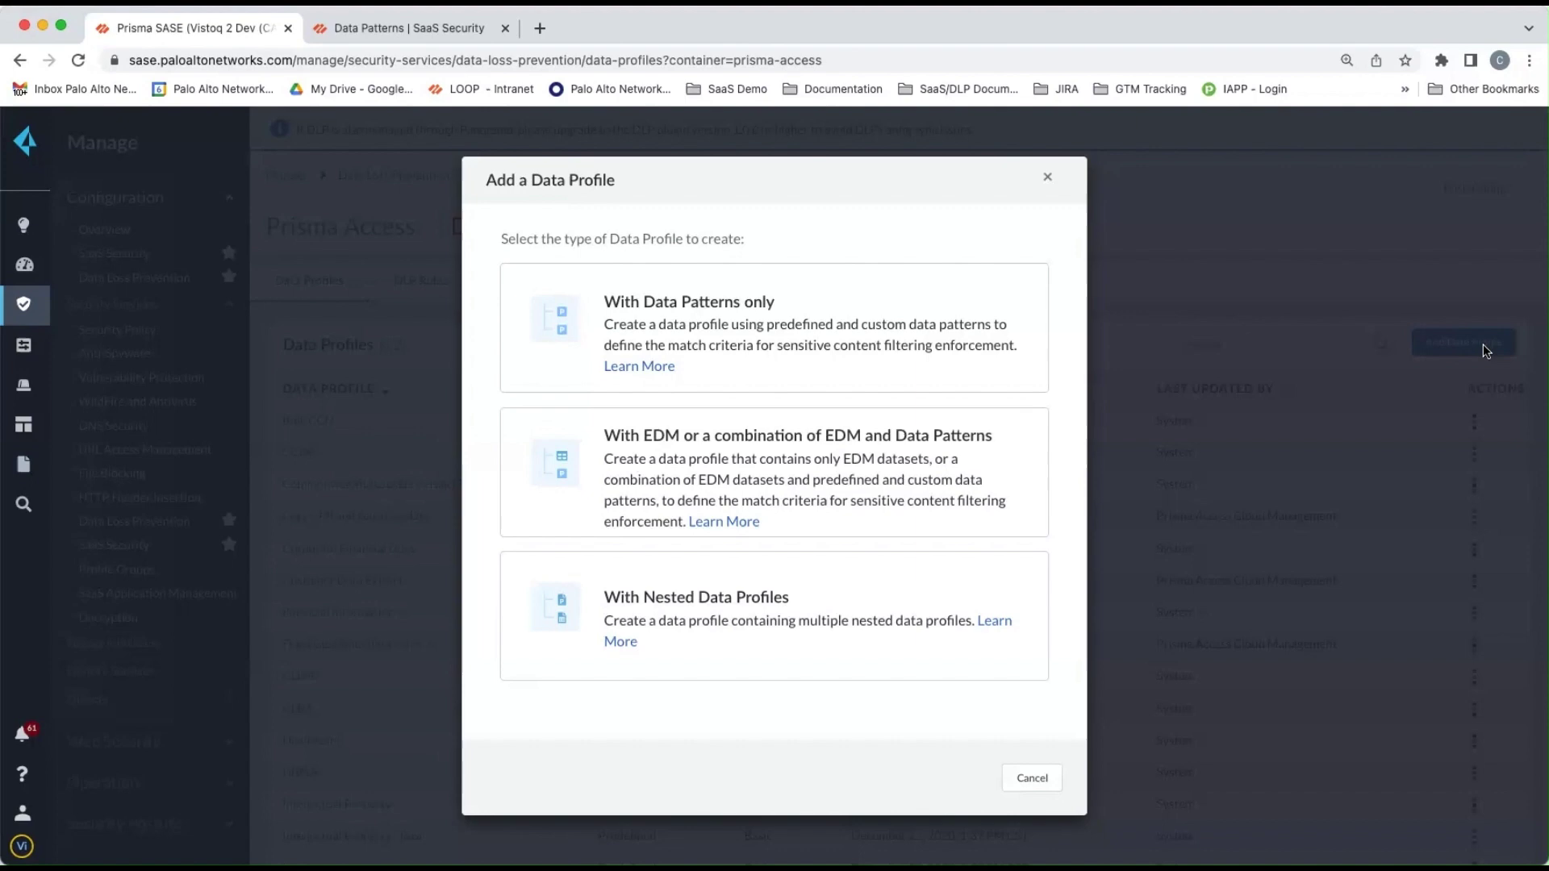
pyautogui.click(908, 321)
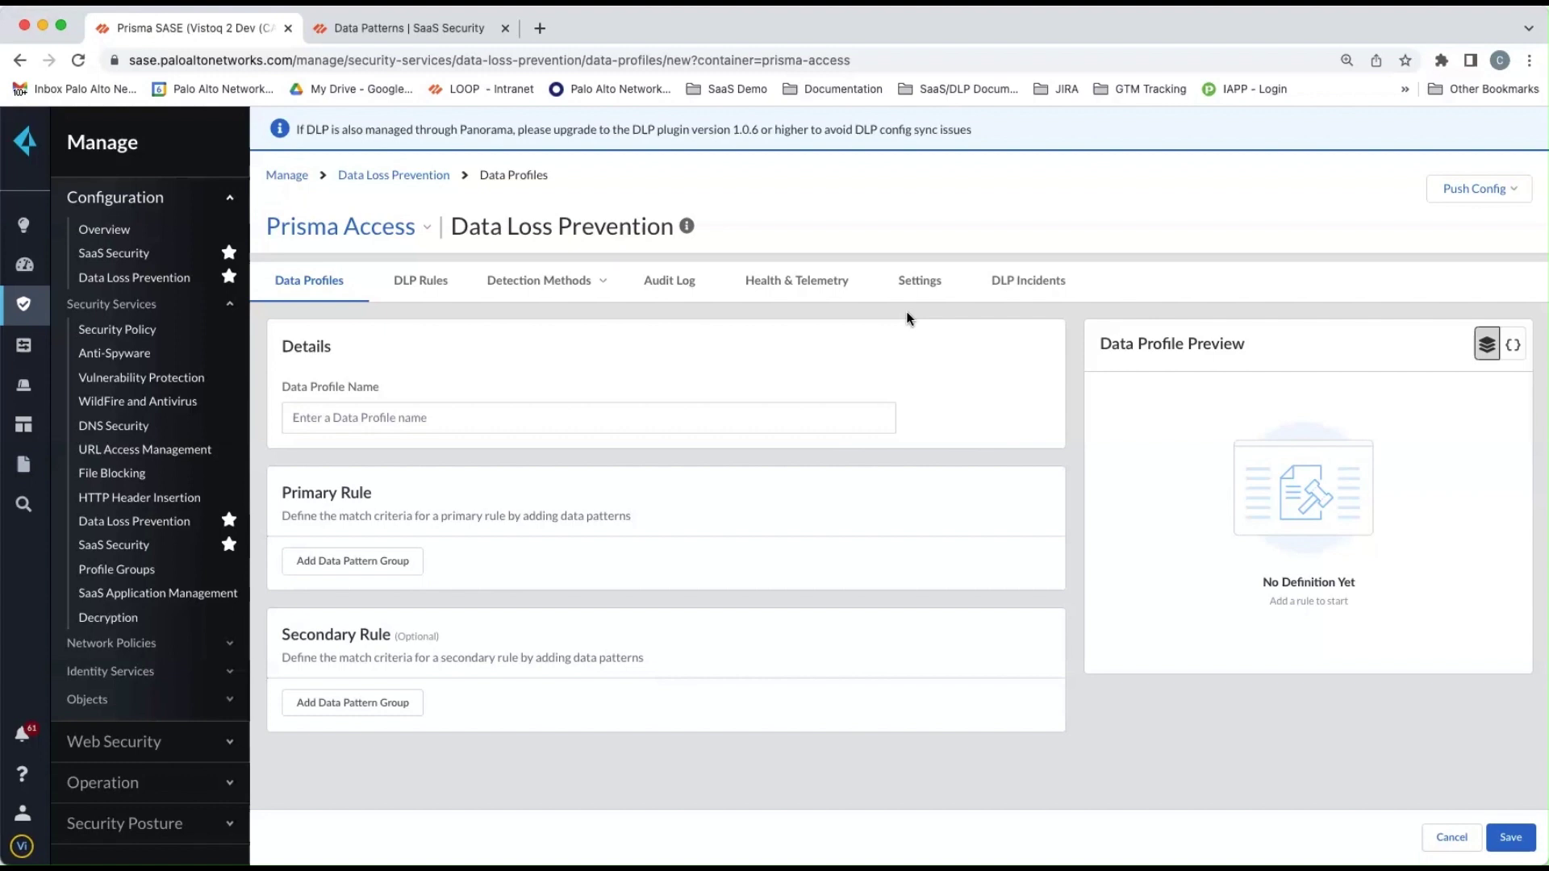
# - Add a data pattern group to the primary rule using the Driver License - US pattern
pyautogui.click(386, 568)
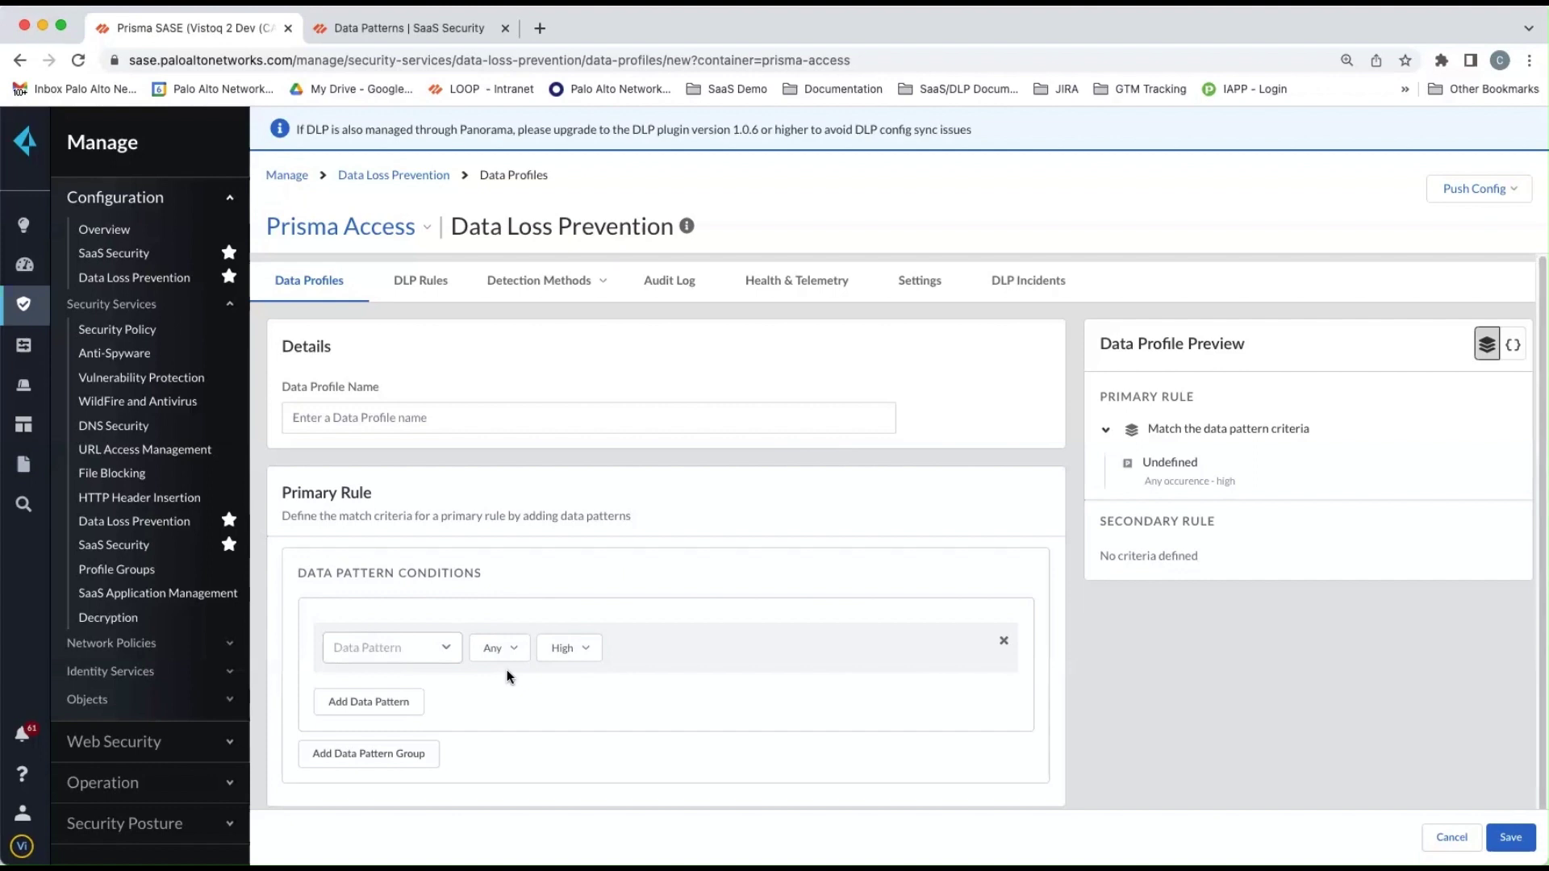
pyautogui.click(449, 649)
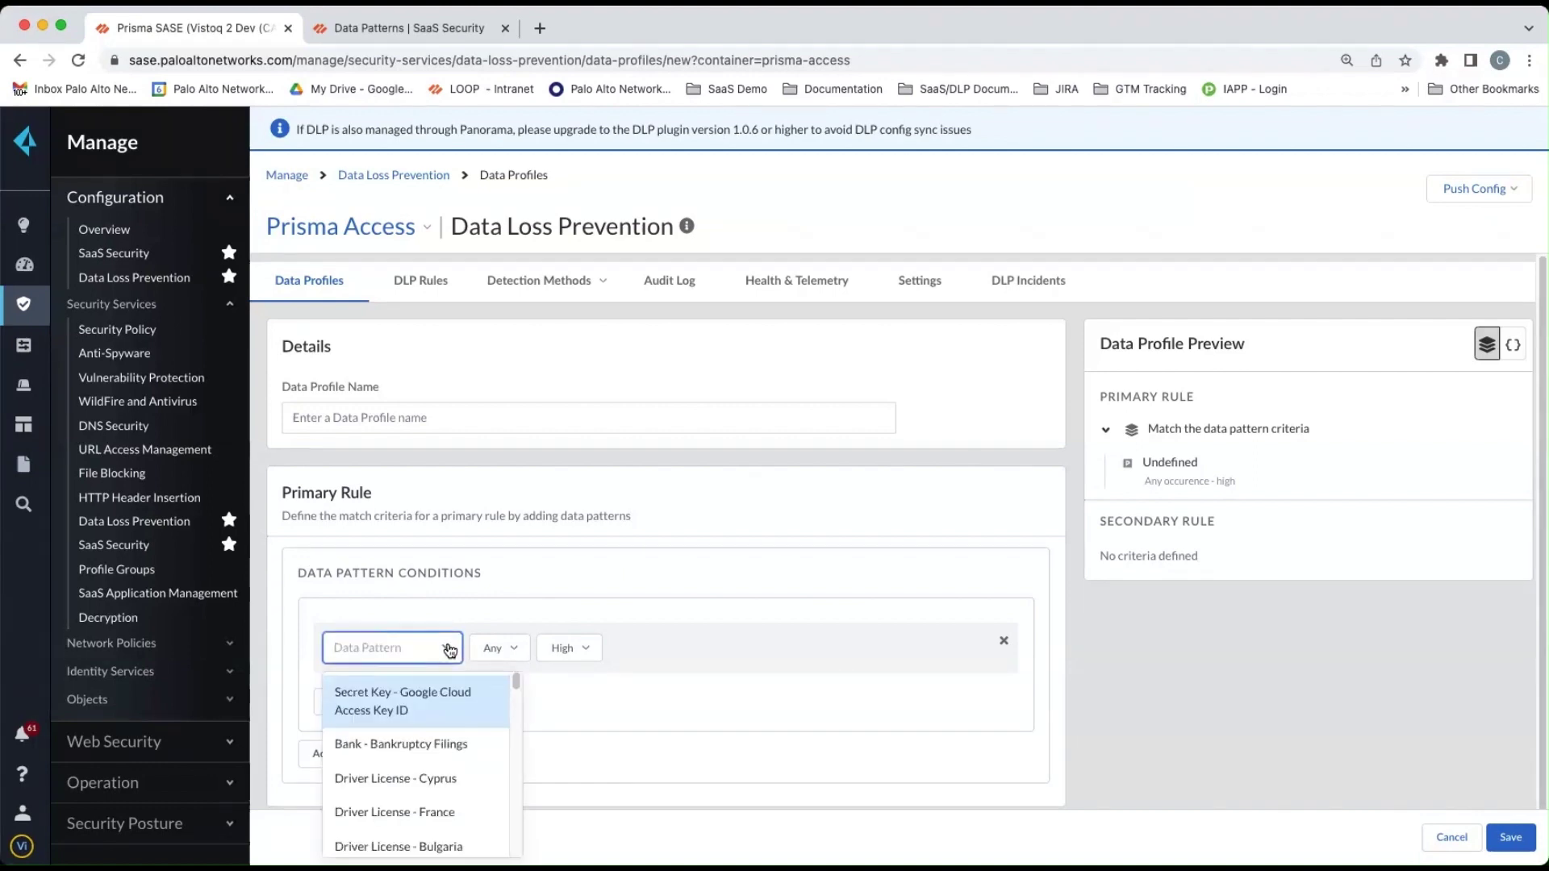
pyautogui.write('drive')
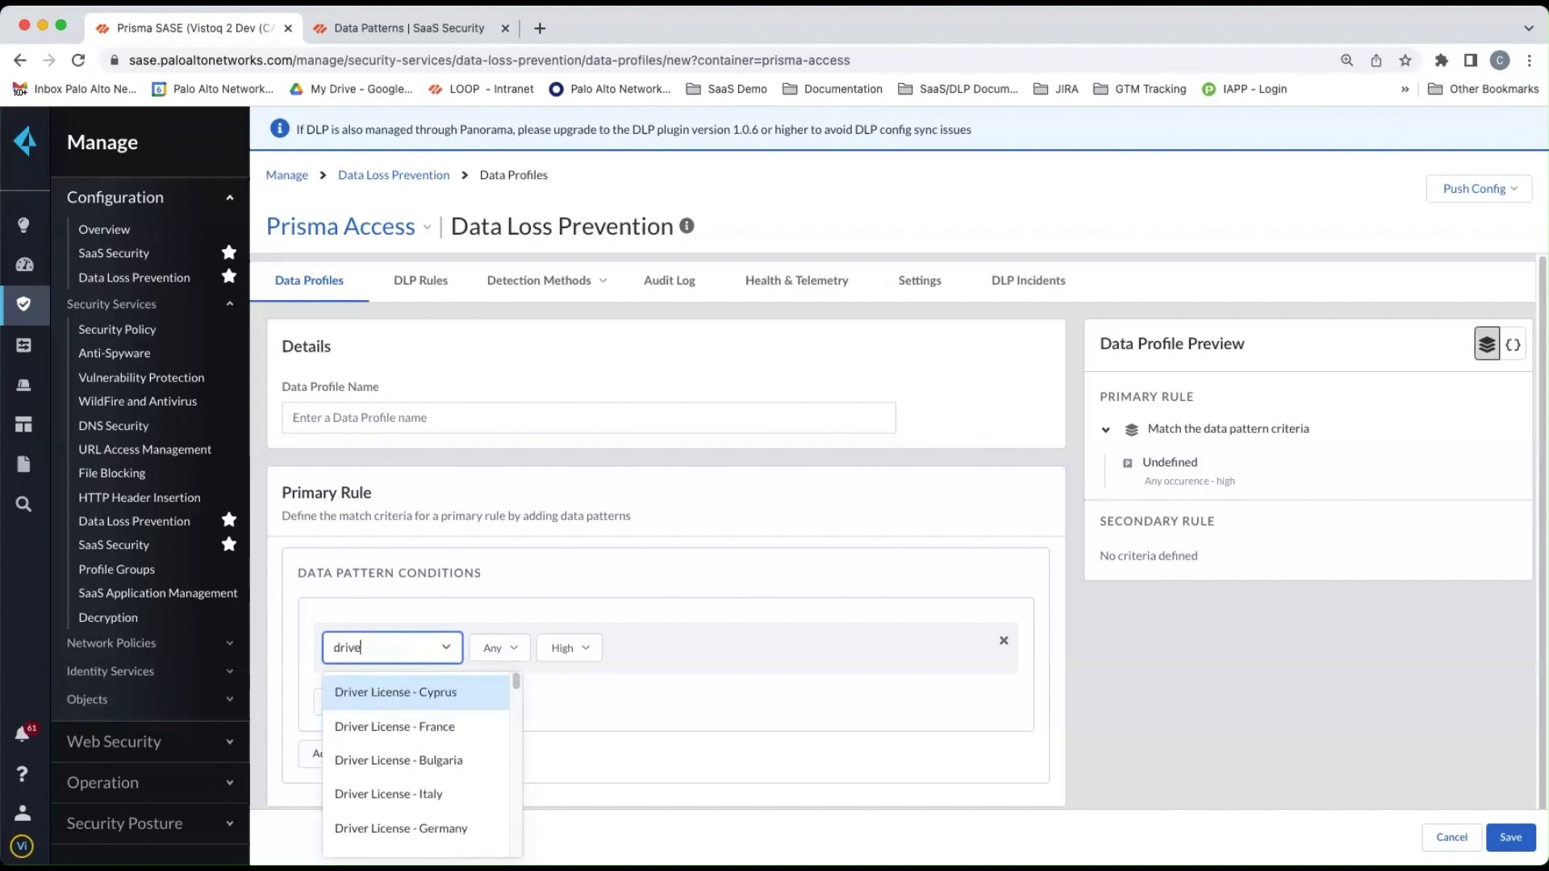
pyautogui.write('r lices')
pyautogui.write('ns')
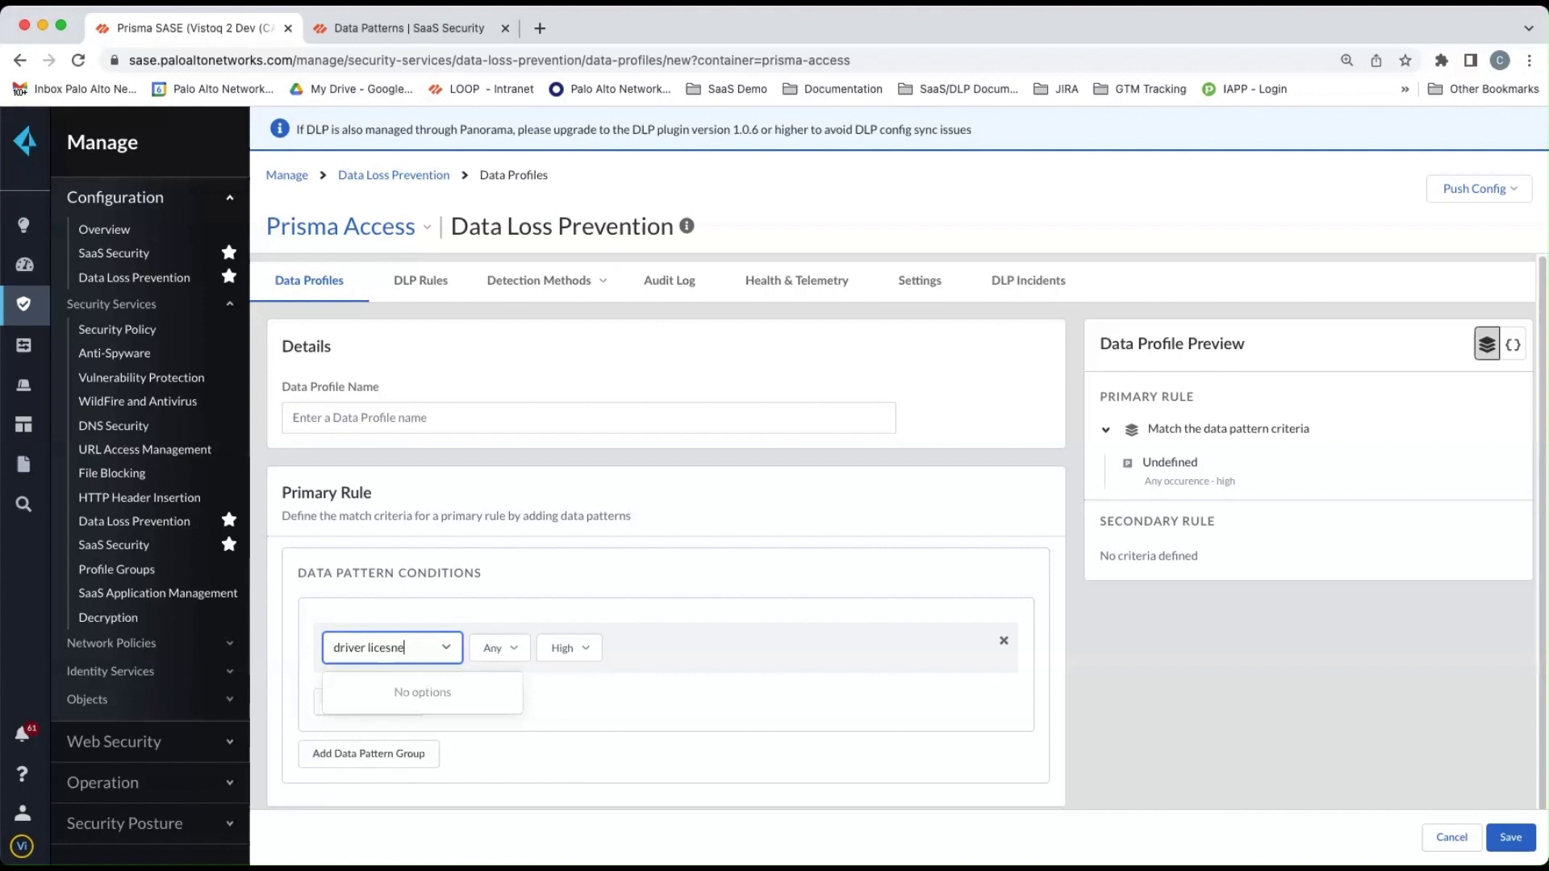
pyautogui.press('BackSpace')
pyautogui.press('BackSpace')
pyautogui.press('BackSpace')
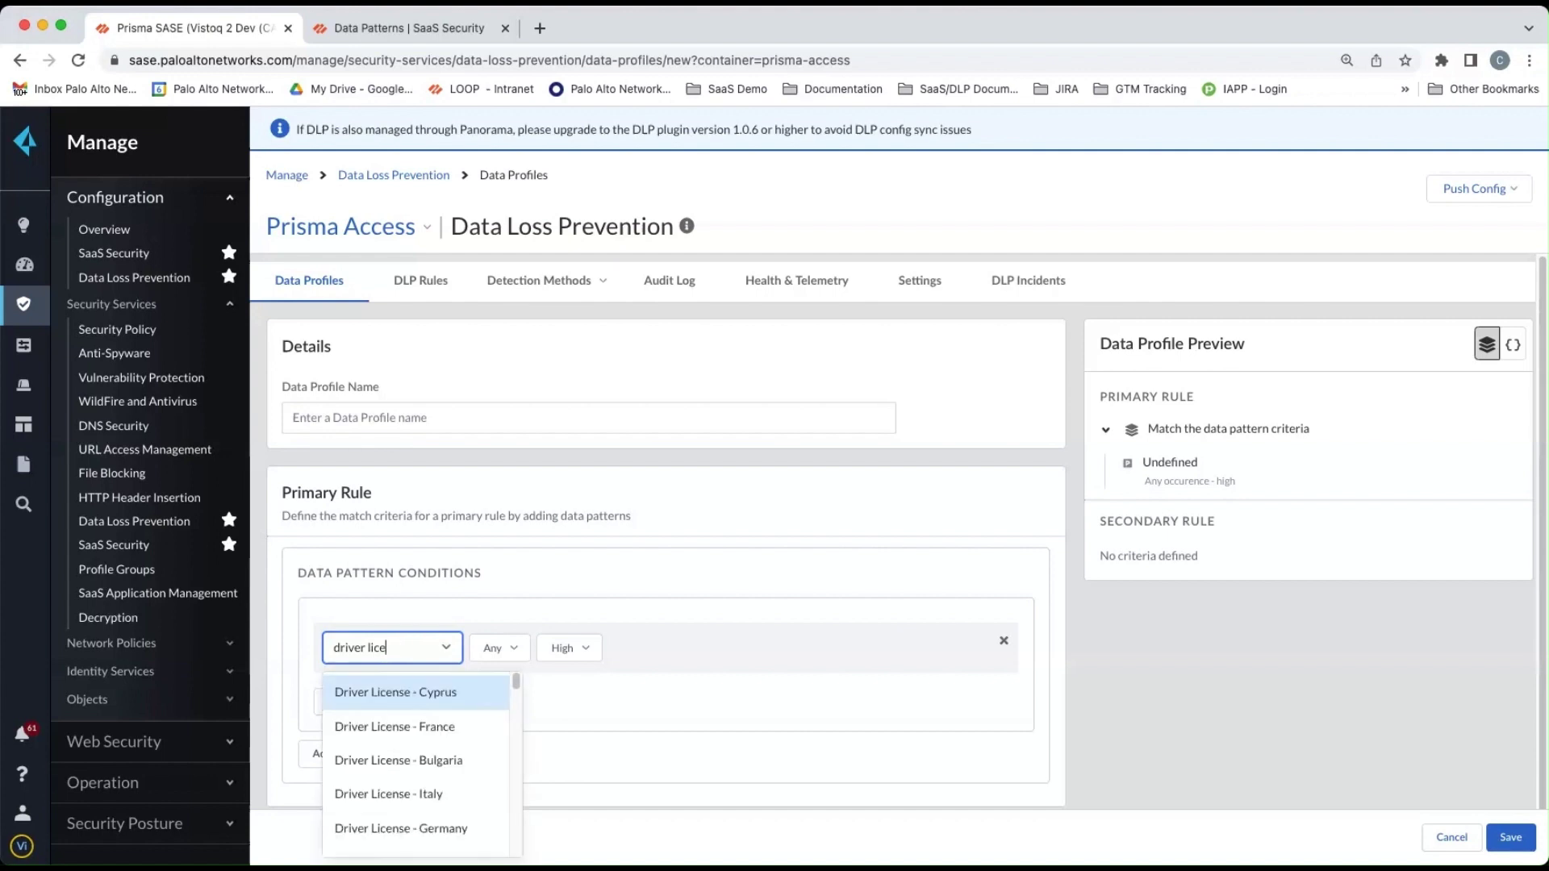
pyautogui.write('nse - us')
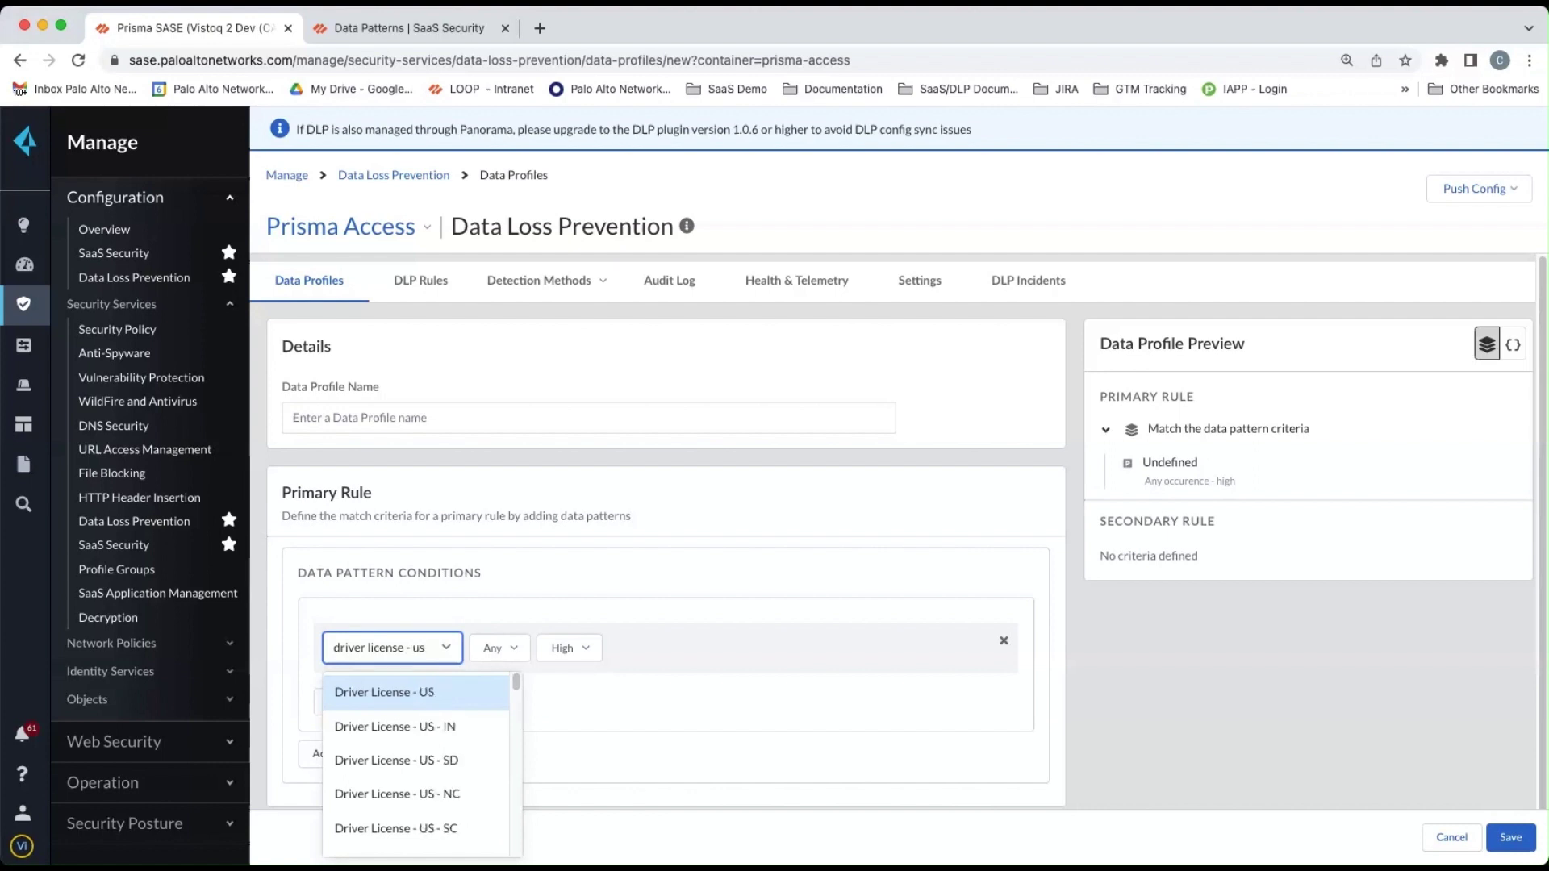
pyautogui.click(419, 696)
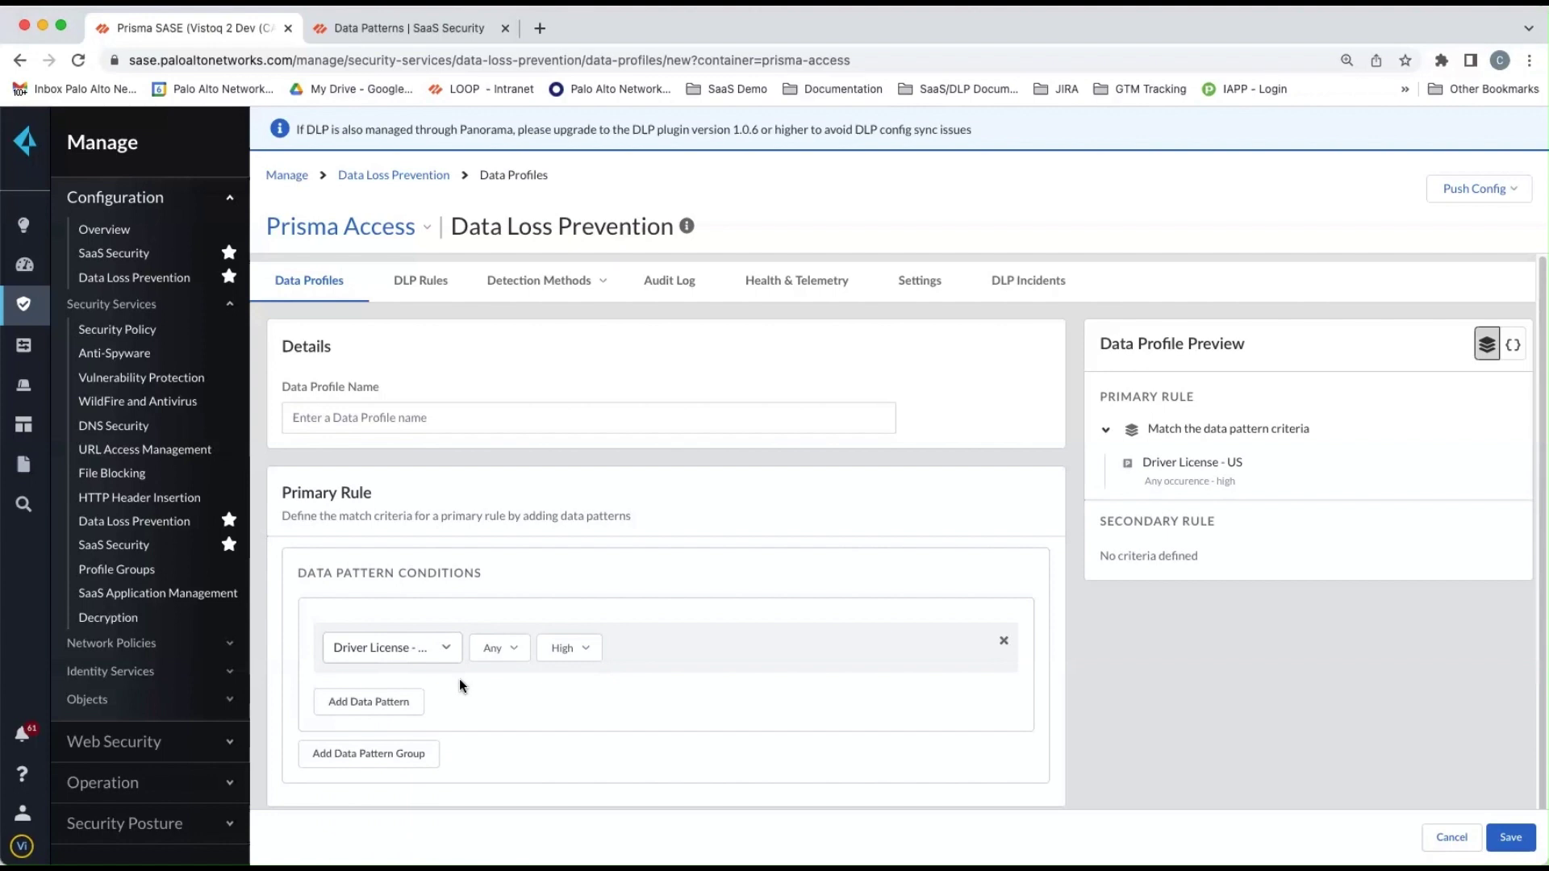
# - Require more than or equal to 10 occurrences at High confidence
pyautogui.click(506, 650)
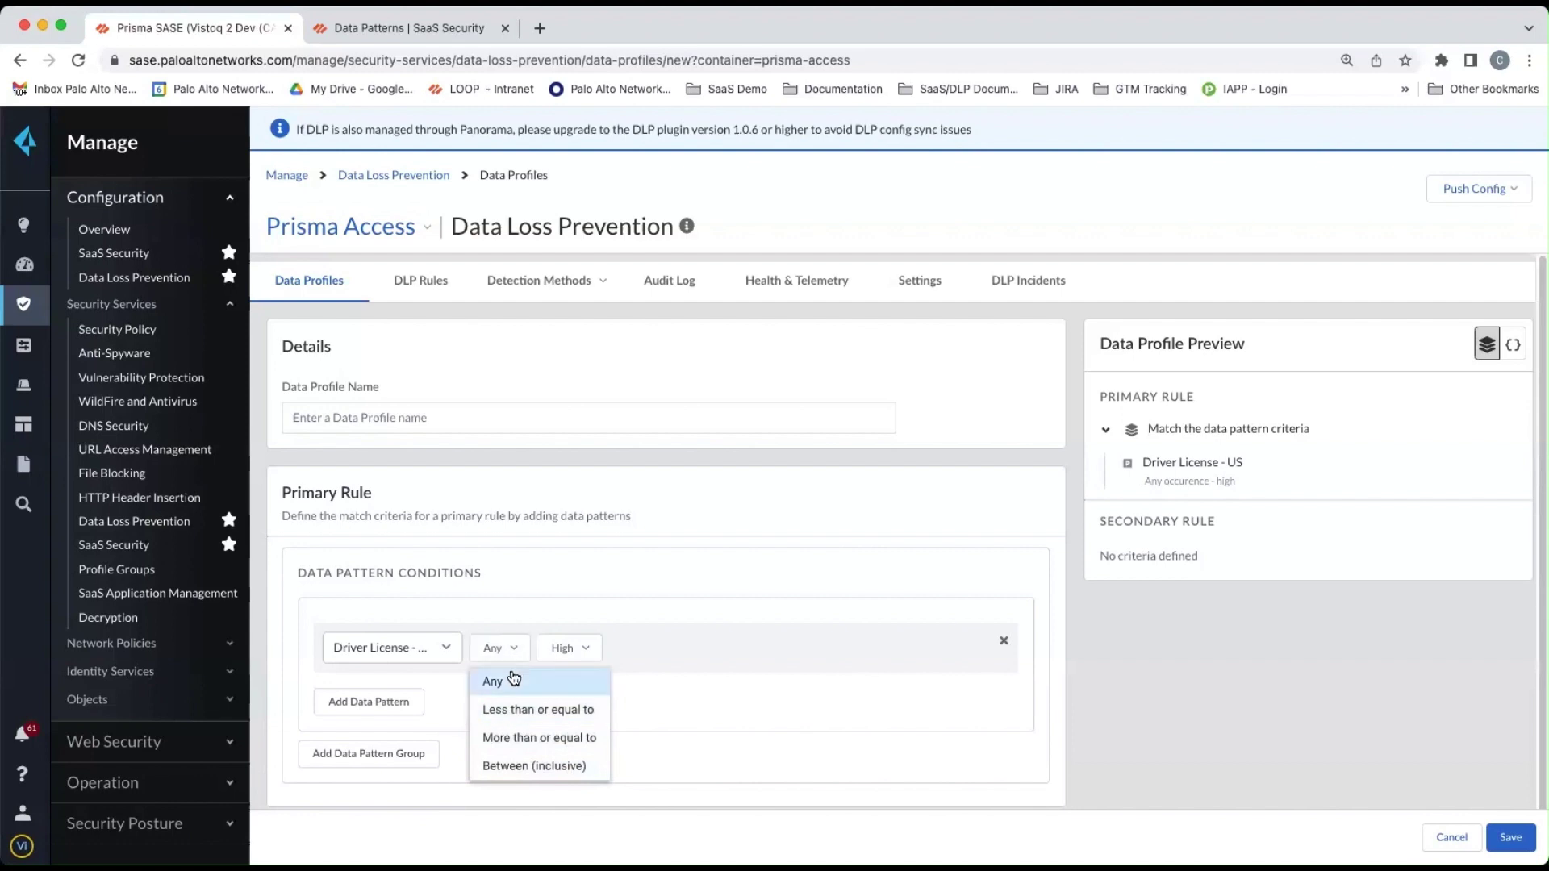
pyautogui.click(508, 738)
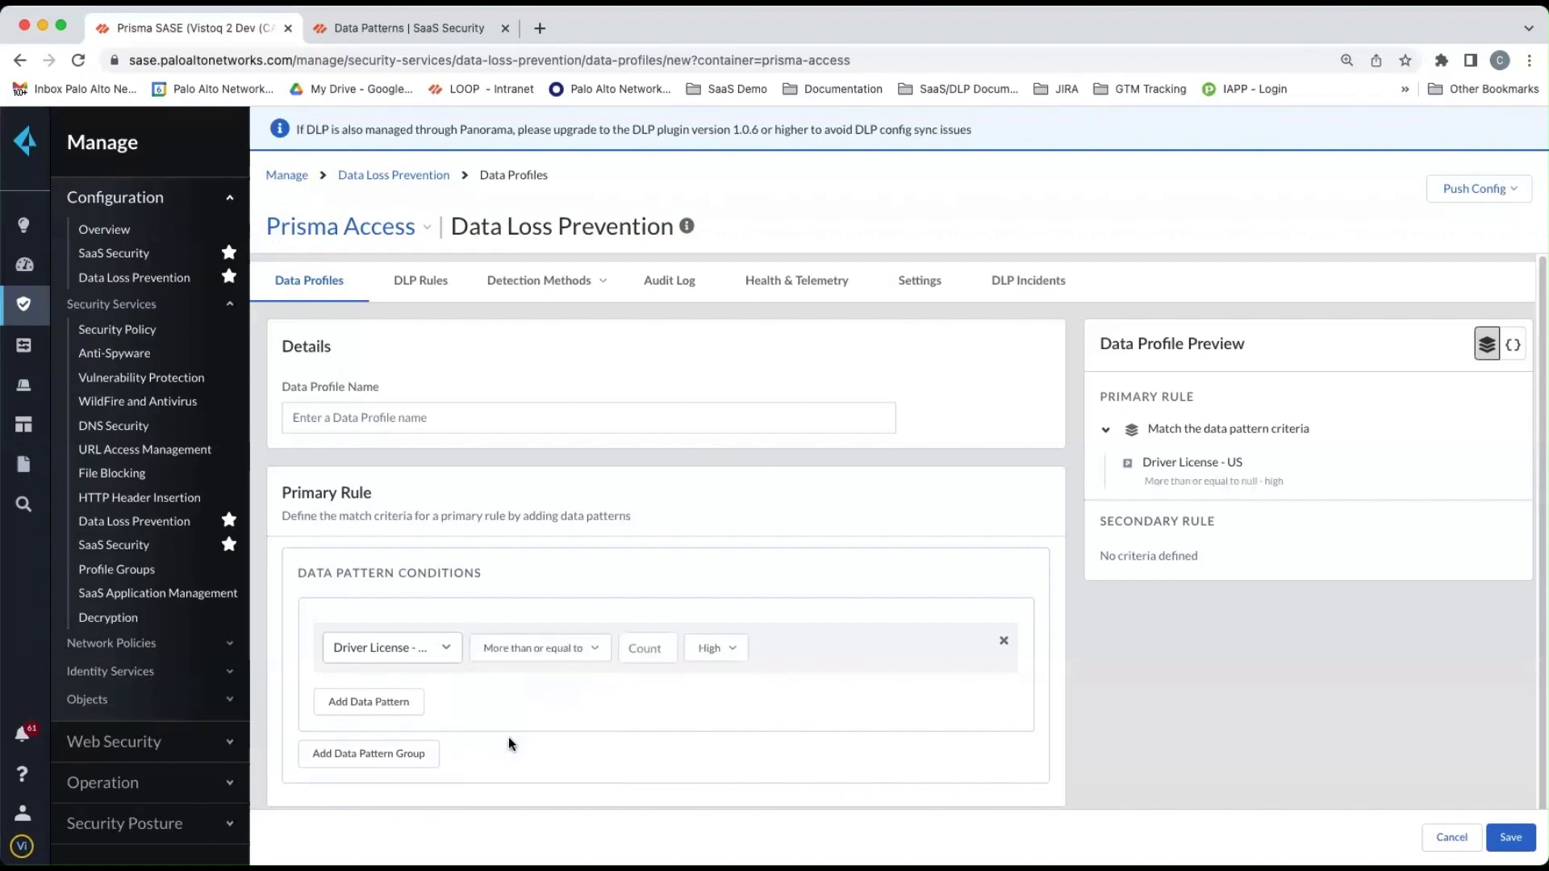
pyautogui.click(648, 649)
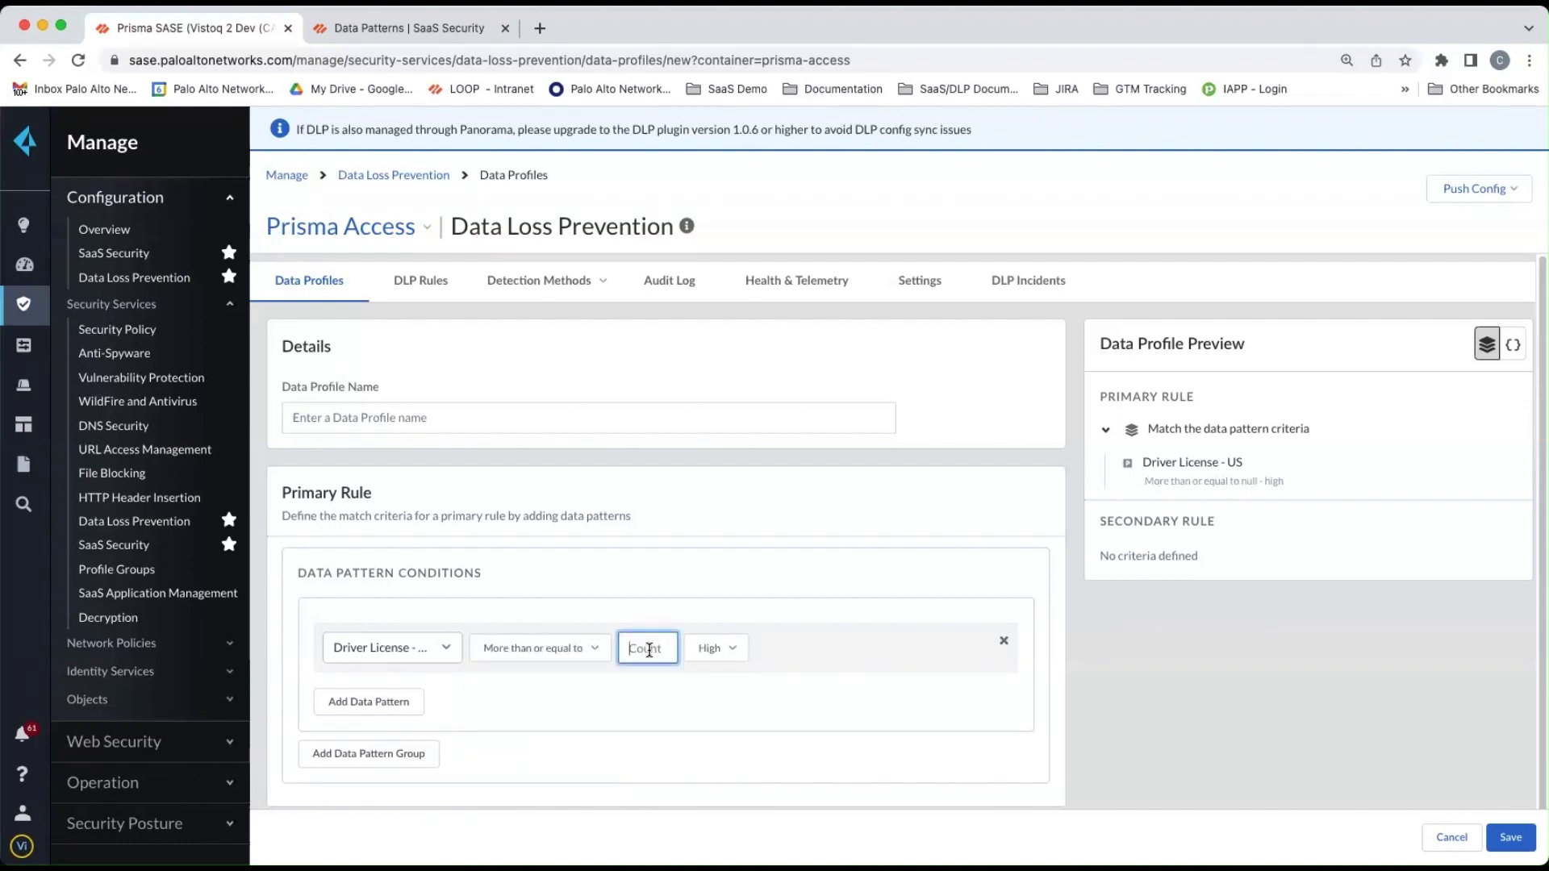
pyautogui.write('10')
pyautogui.click(734, 654)
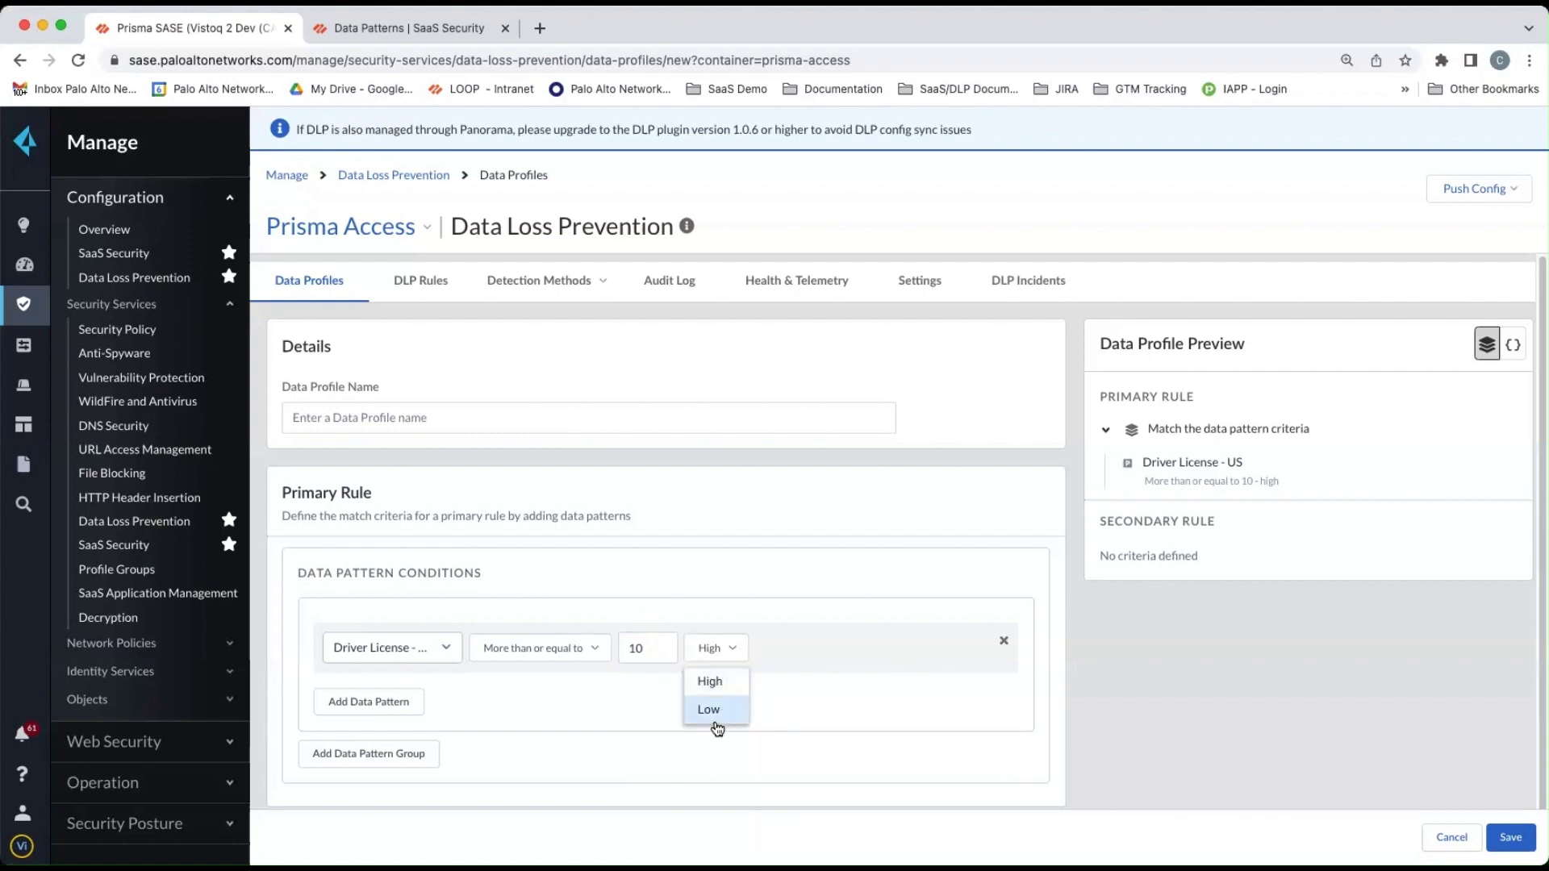
pyautogui.click(721, 680)
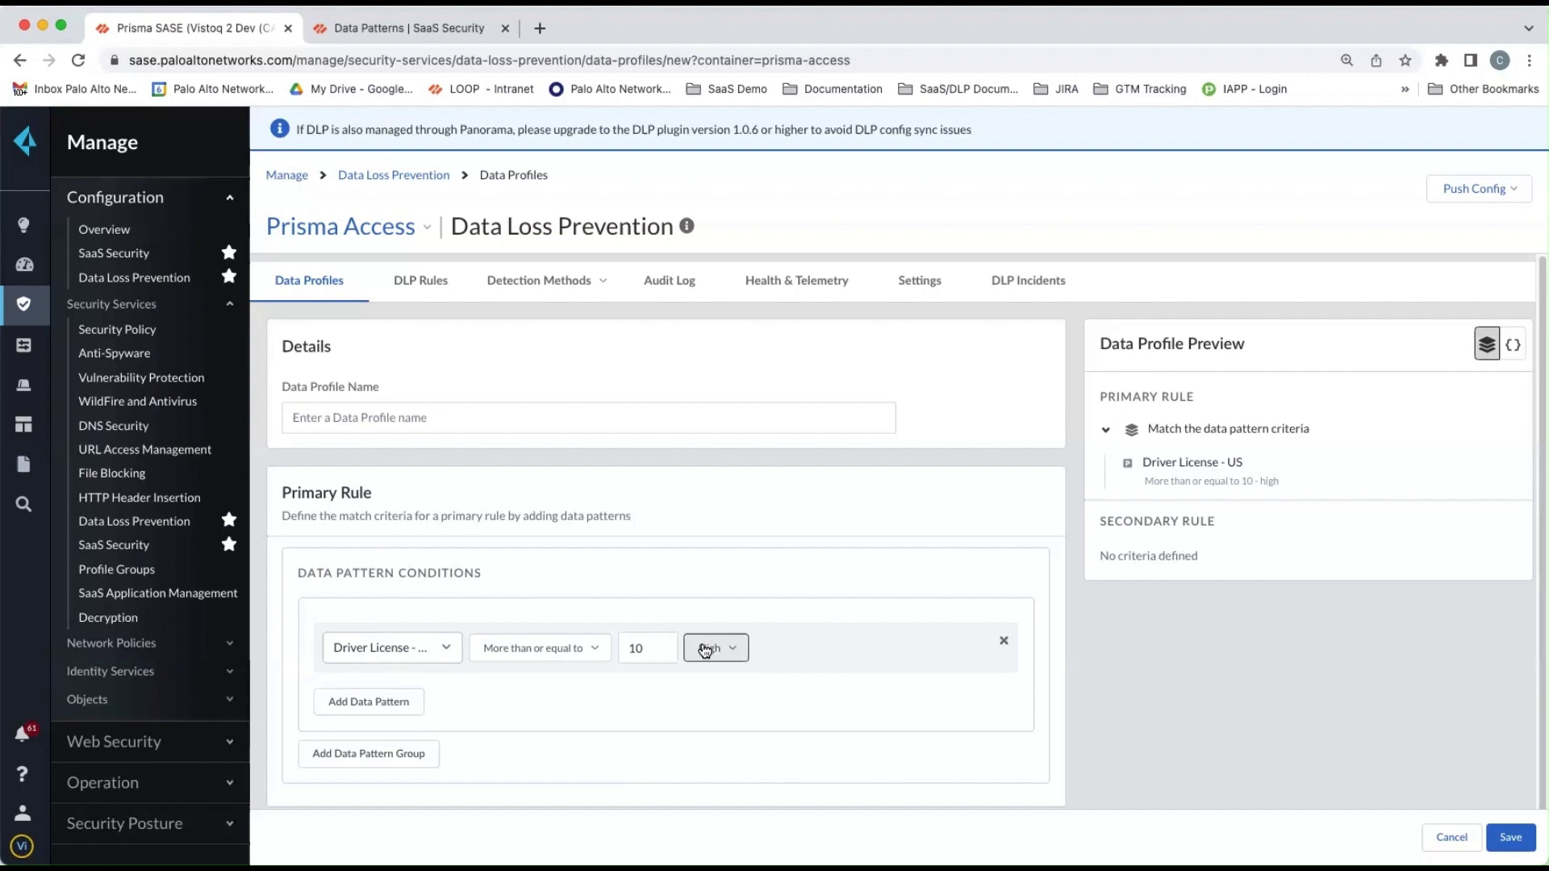
# - Add a second data pattern inside the group, keeping the All (AND) combination
pyautogui.click(353, 702)
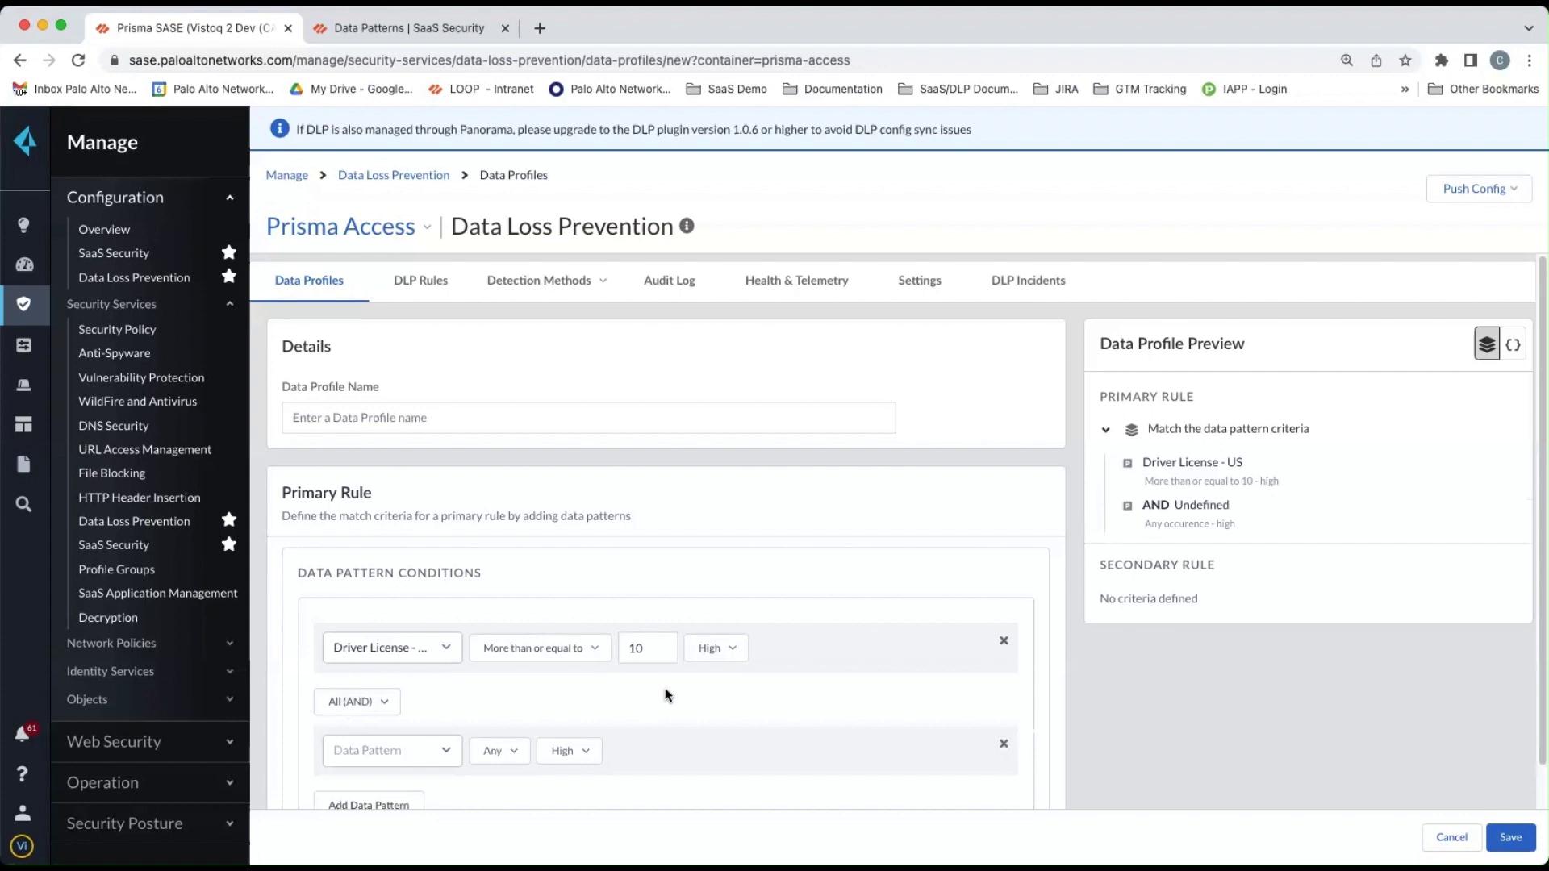
pyautogui.scroll(-2, 664, 686)
pyautogui.click(392, 568)
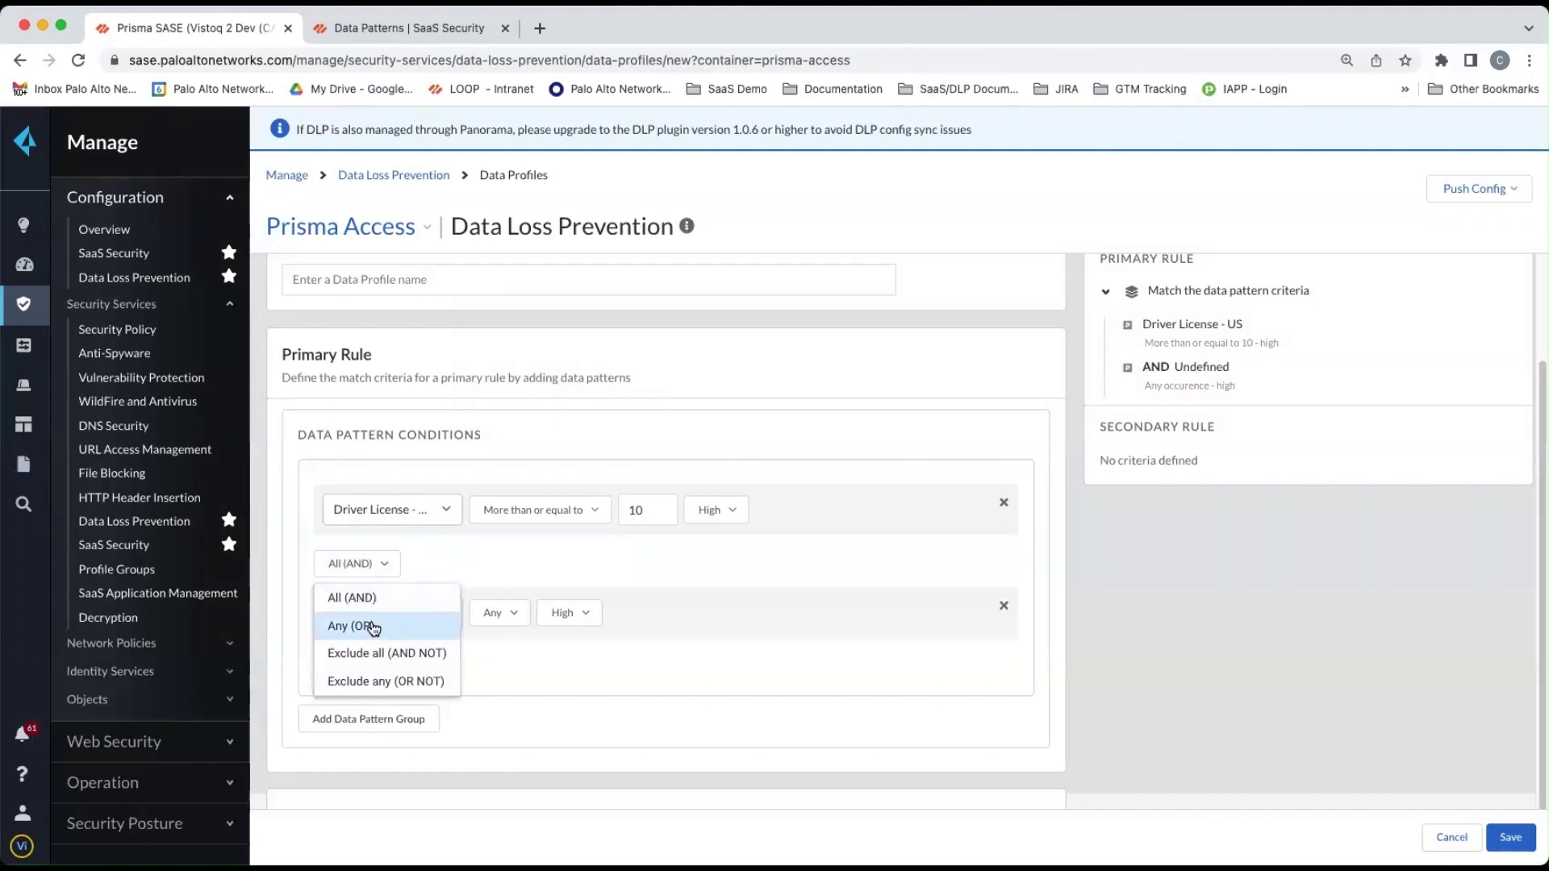
pyautogui.click(623, 660)
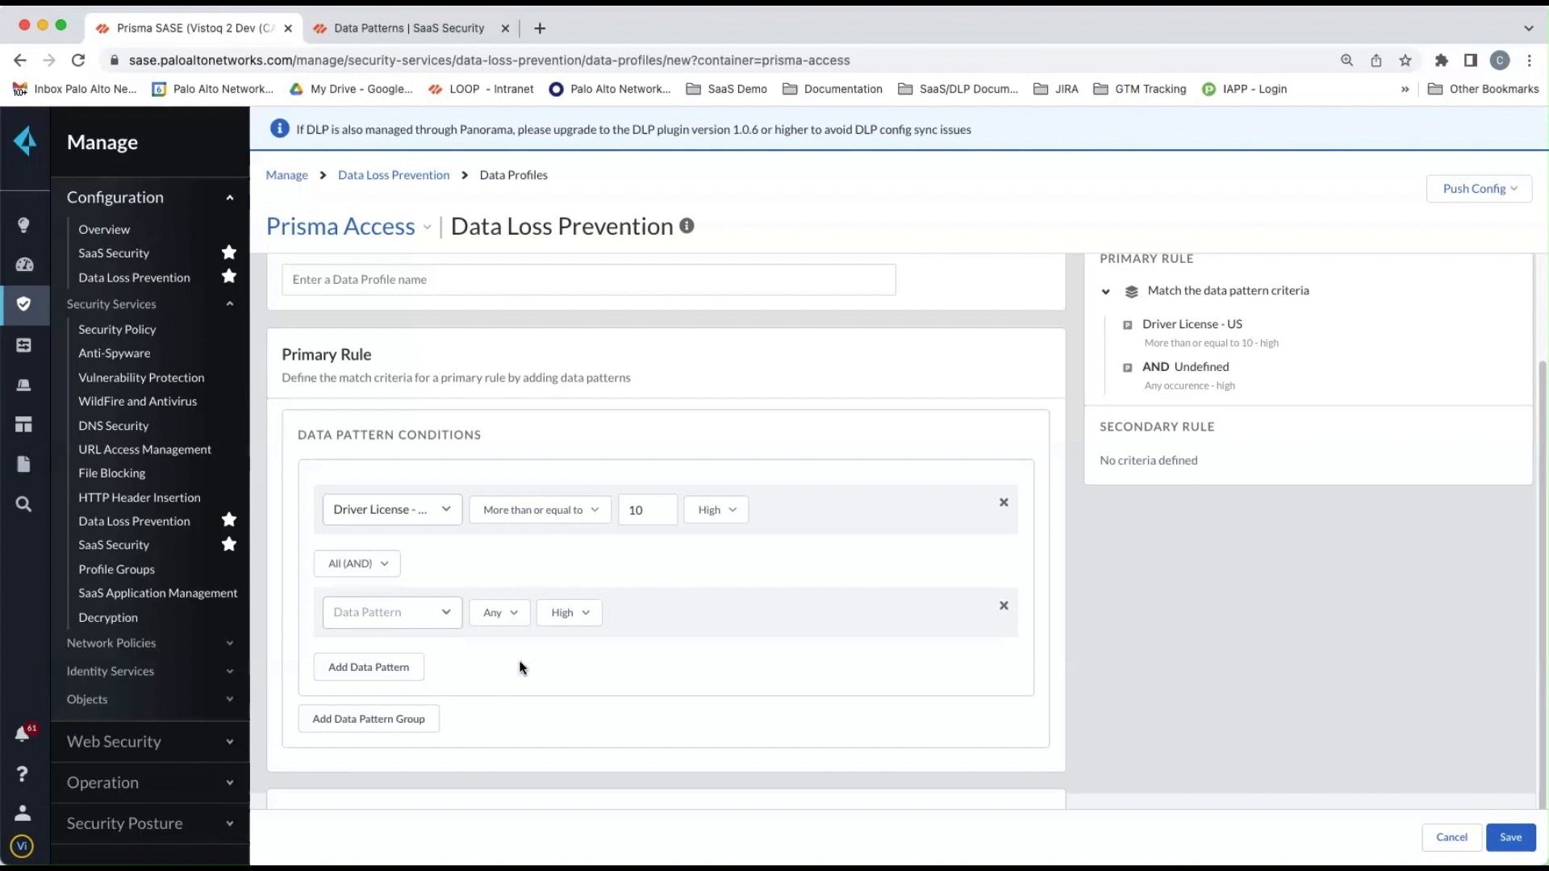
# - Add a second data pattern group joined with AND, then return to the top of the form
pyautogui.click(369, 719)
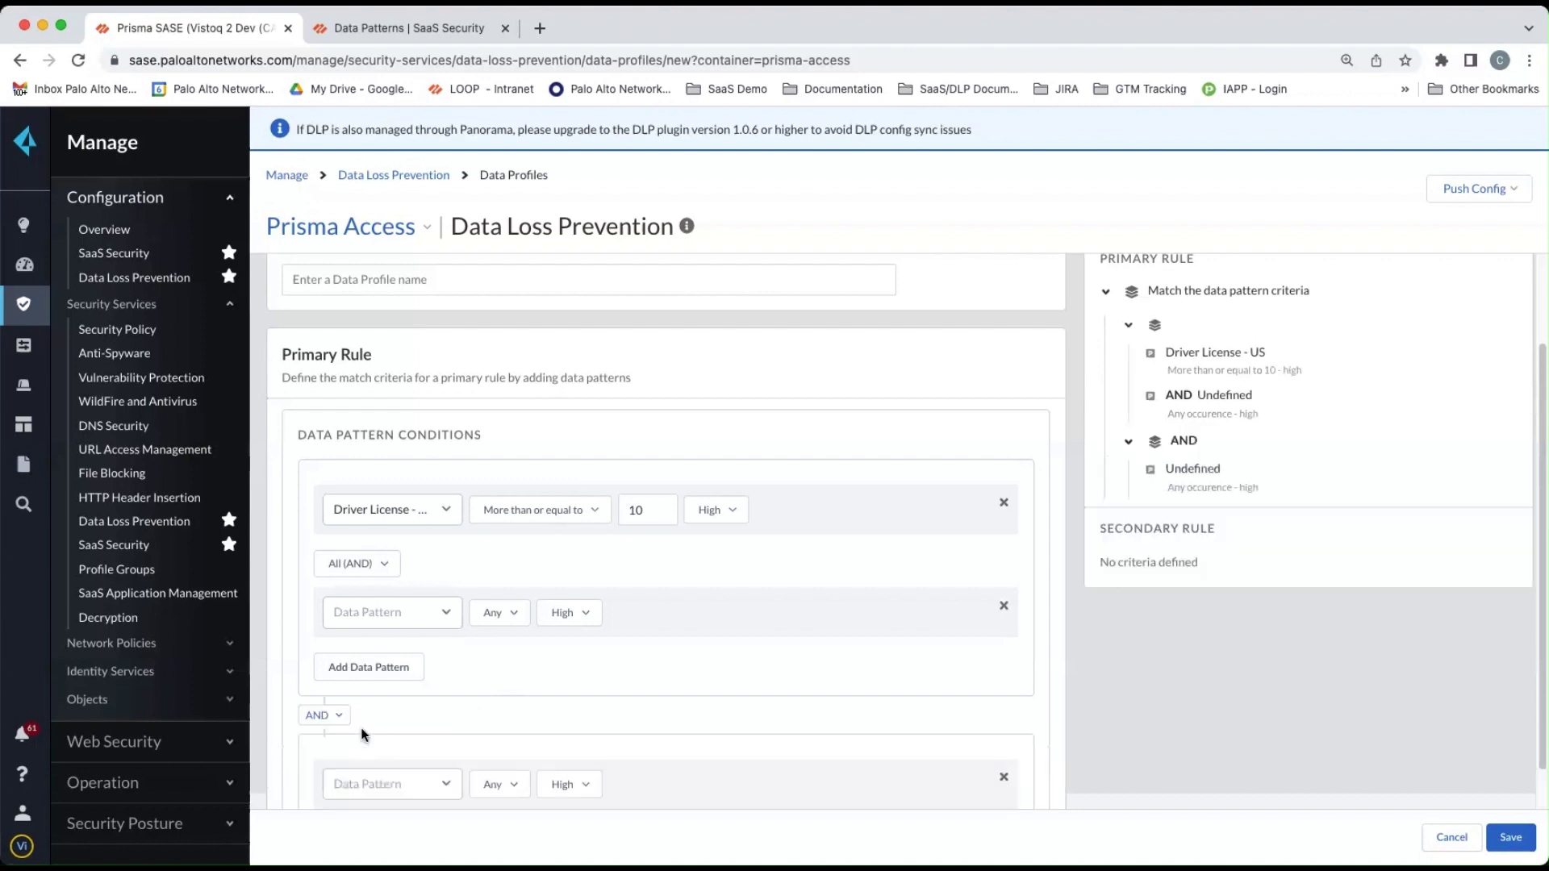
pyautogui.scroll(-2, 667, 651)
pyautogui.click(321, 573)
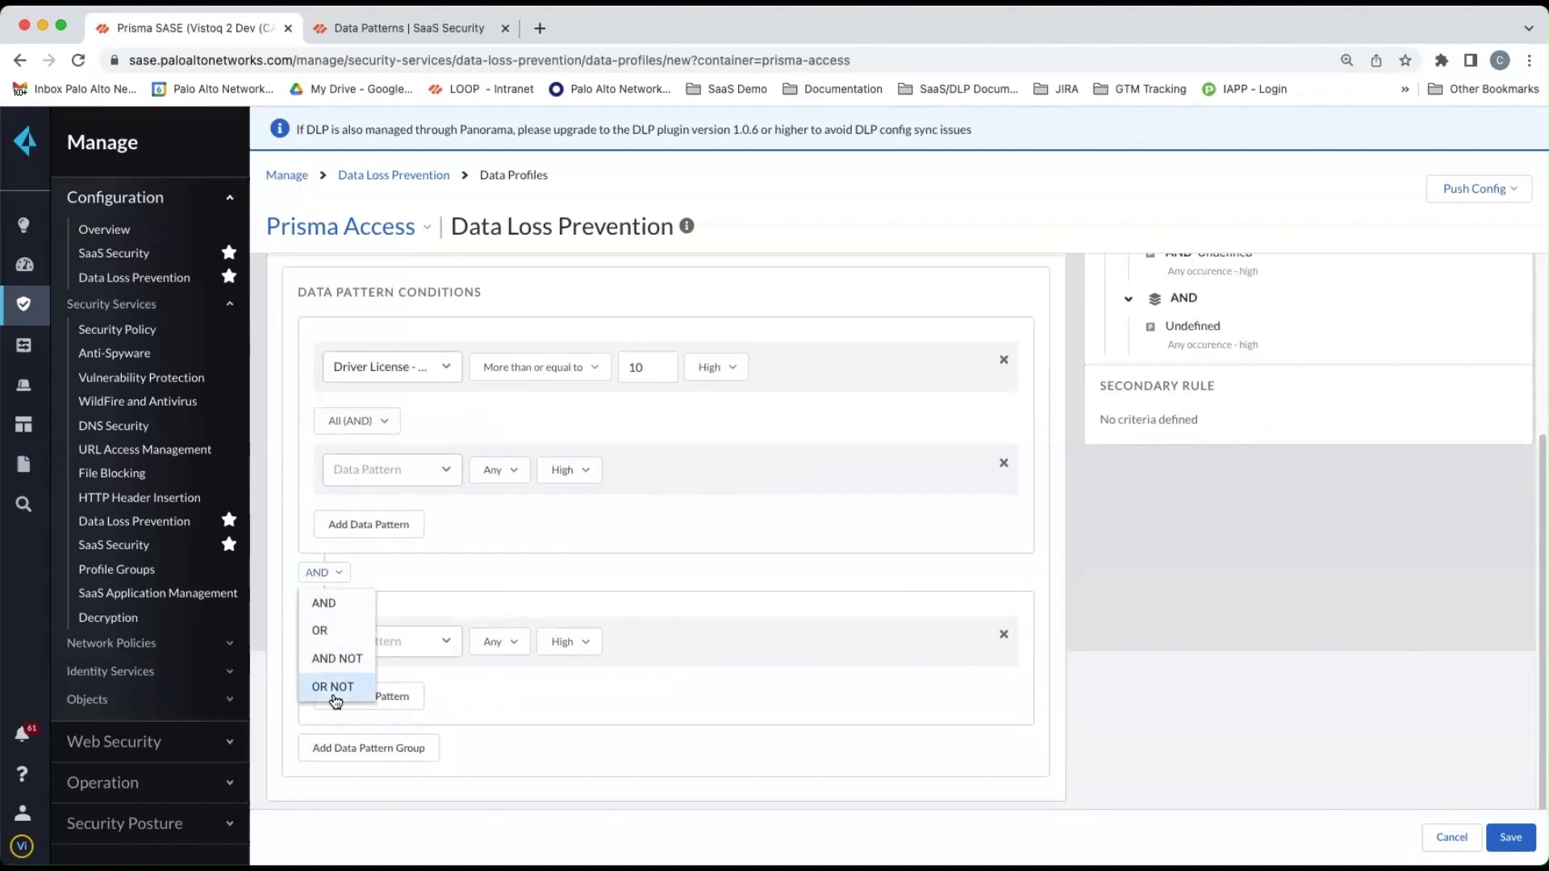
pyautogui.click(592, 591)
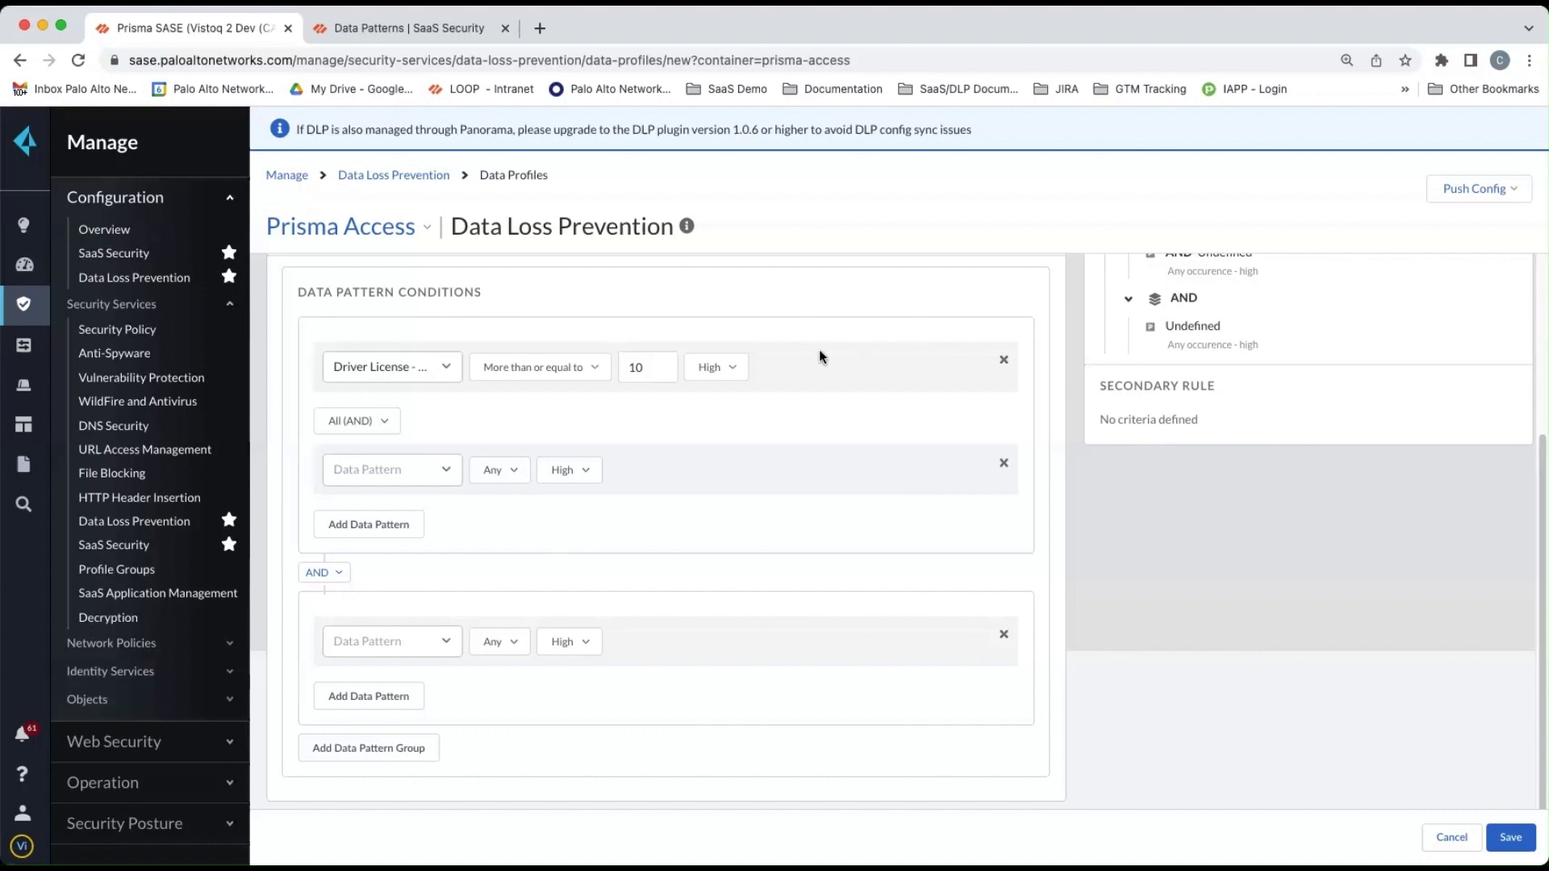
pyautogui.scroll(1, 844, 540)
pyautogui.scroll(1, 830, 571)
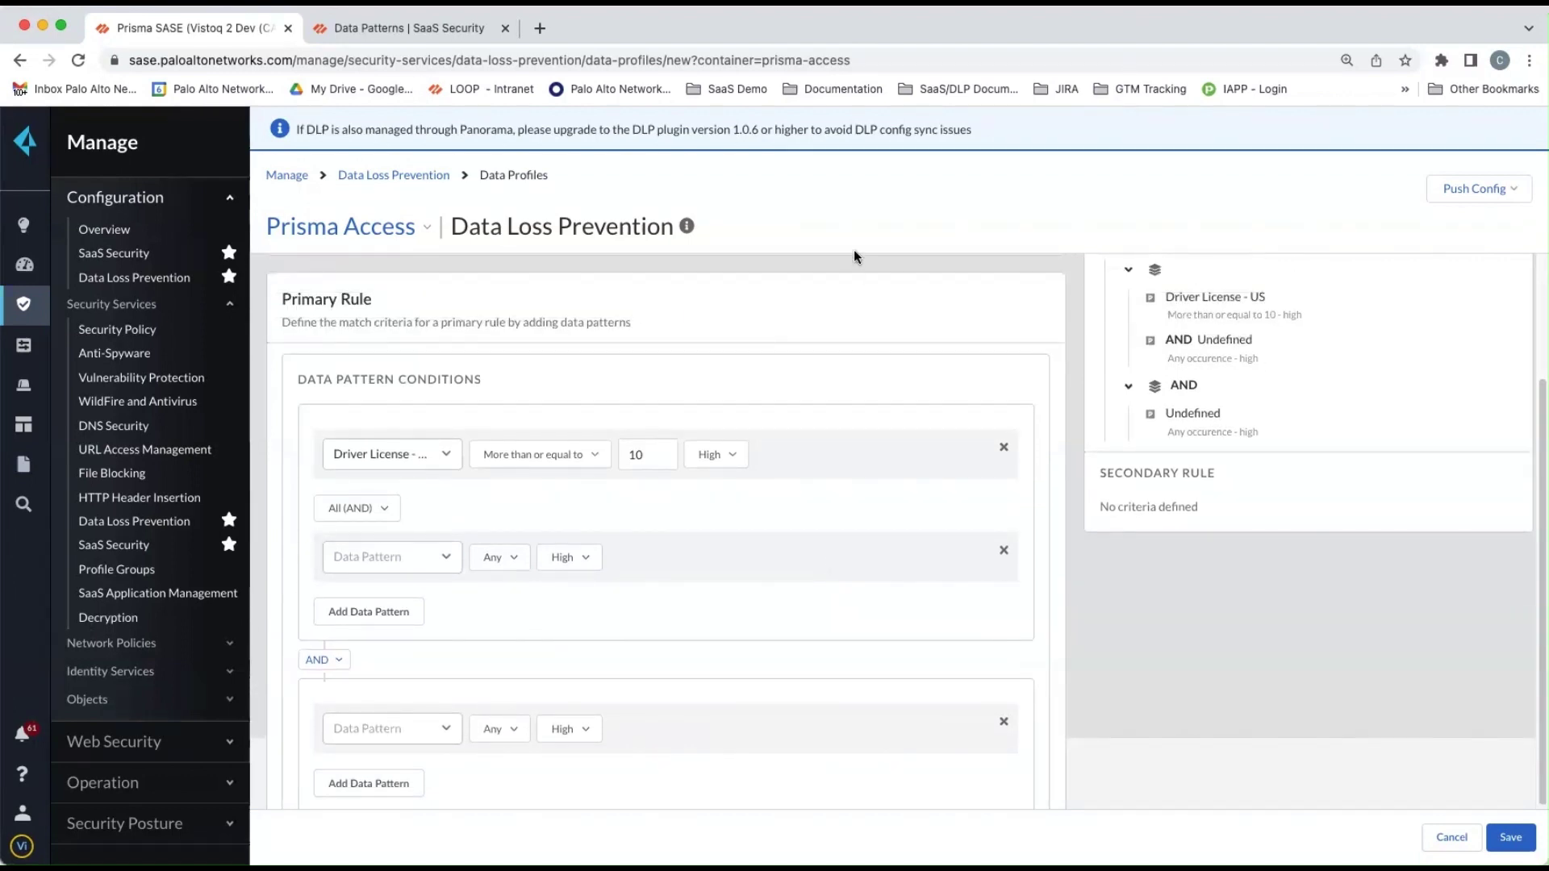
pyautogui.scroll(5, 853, 393)
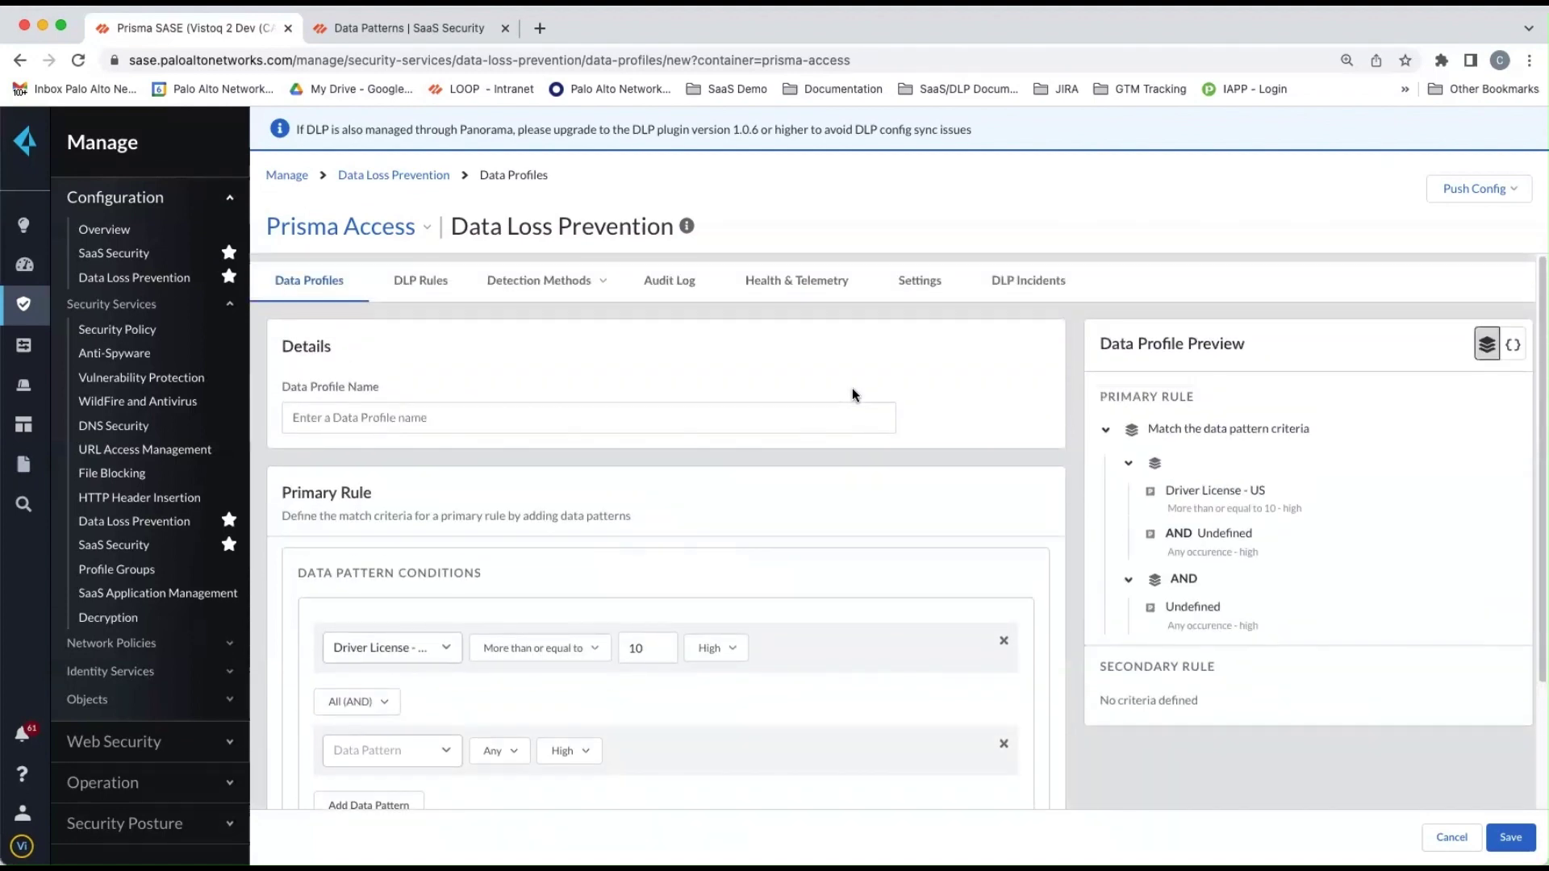
# - Cancel the unsaved profile and show the Detection Methods > Data Patterns list of 1046 patterns
pyautogui.click(1449, 837)
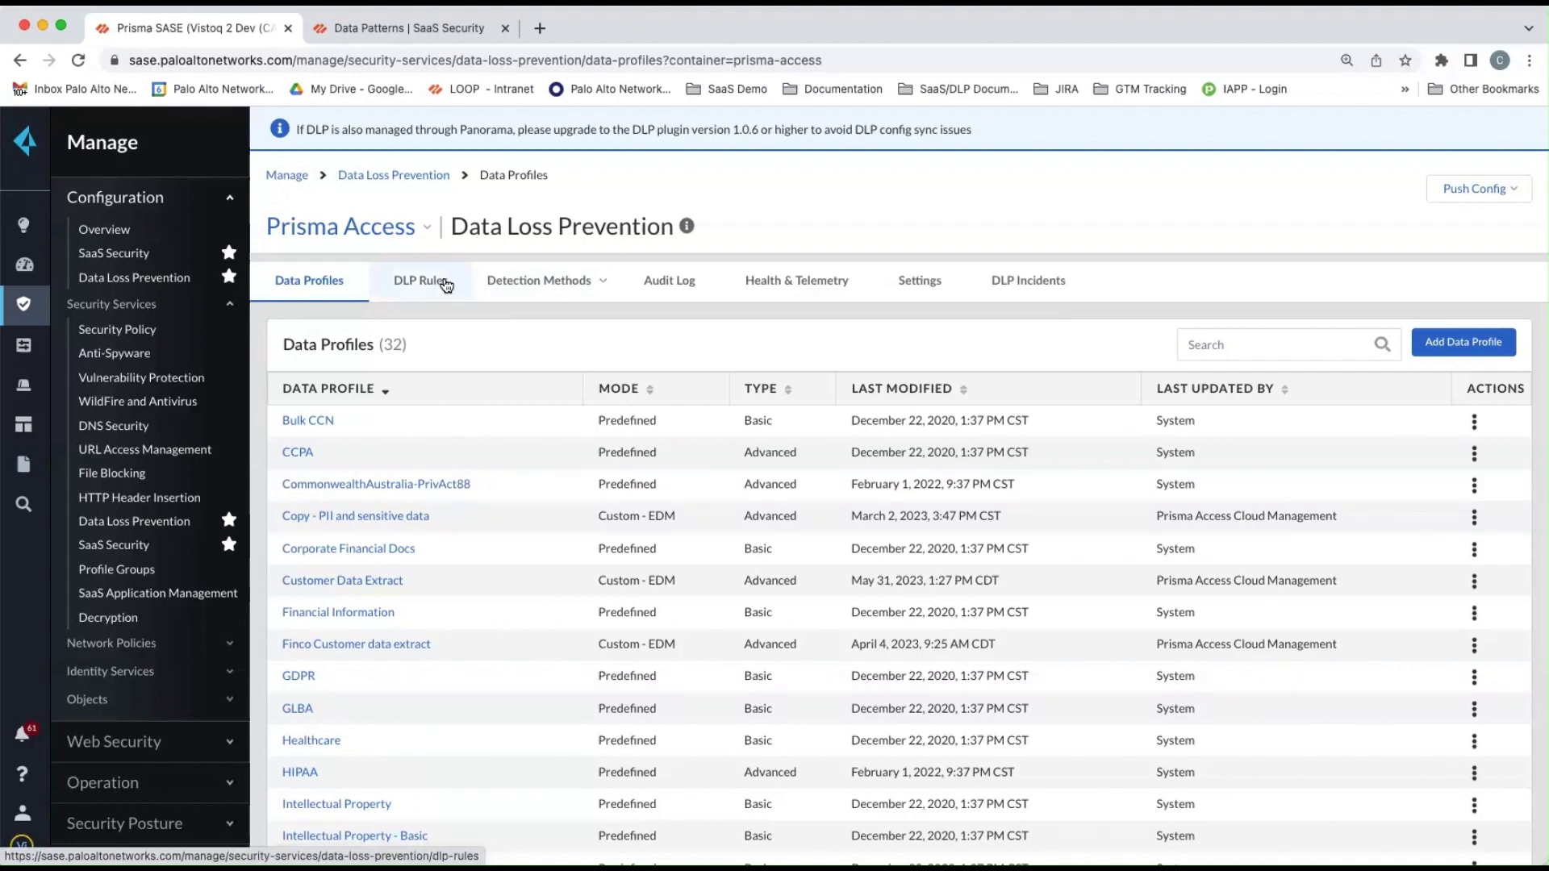
pyautogui.click(528, 290)
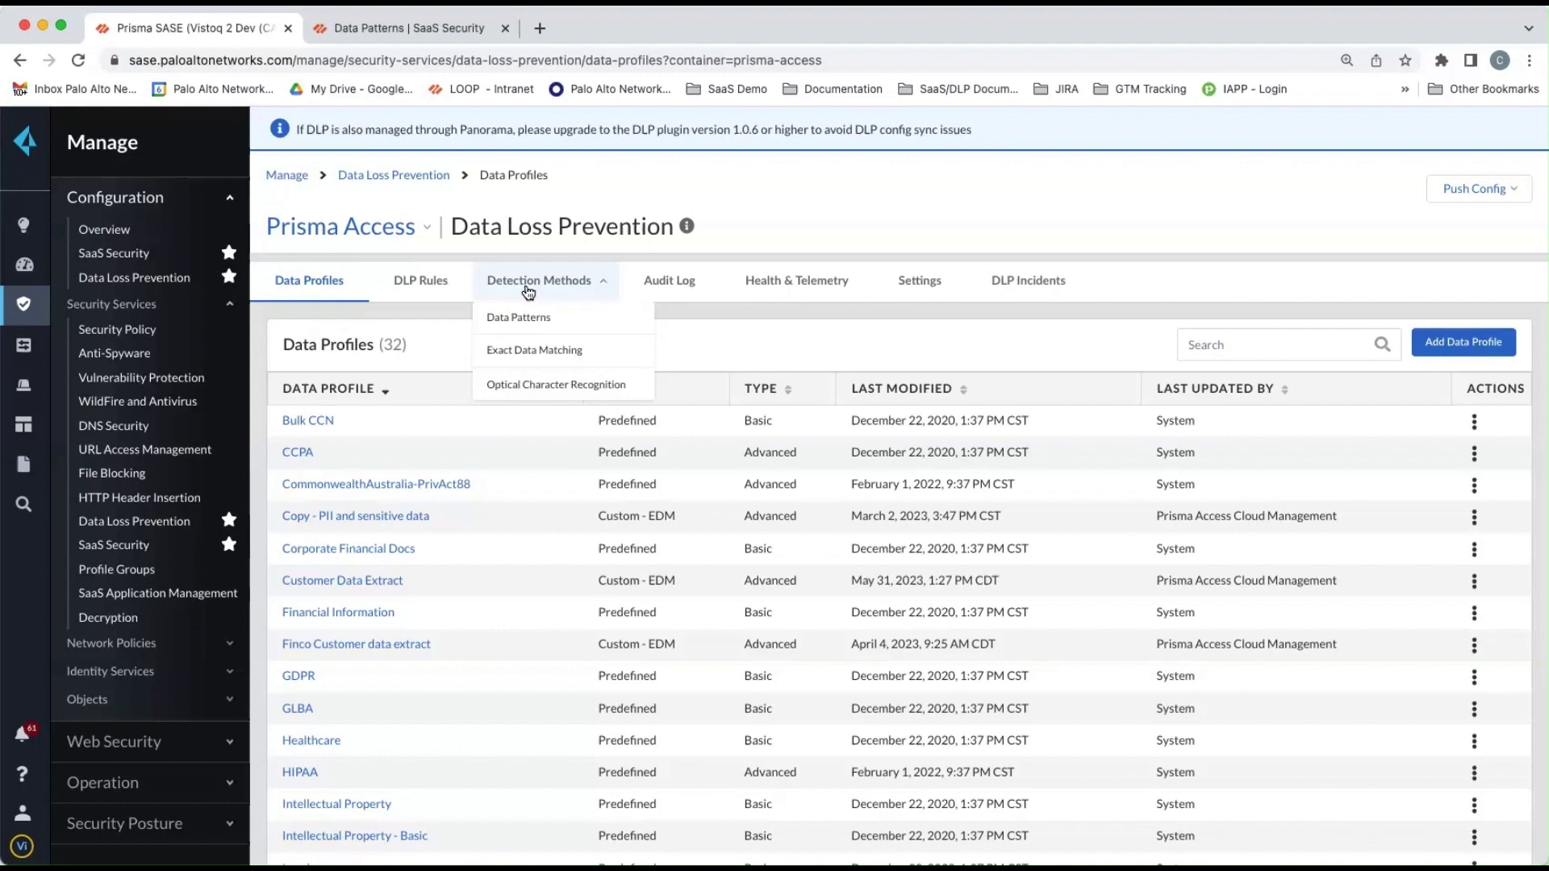
pyautogui.click(534, 319)
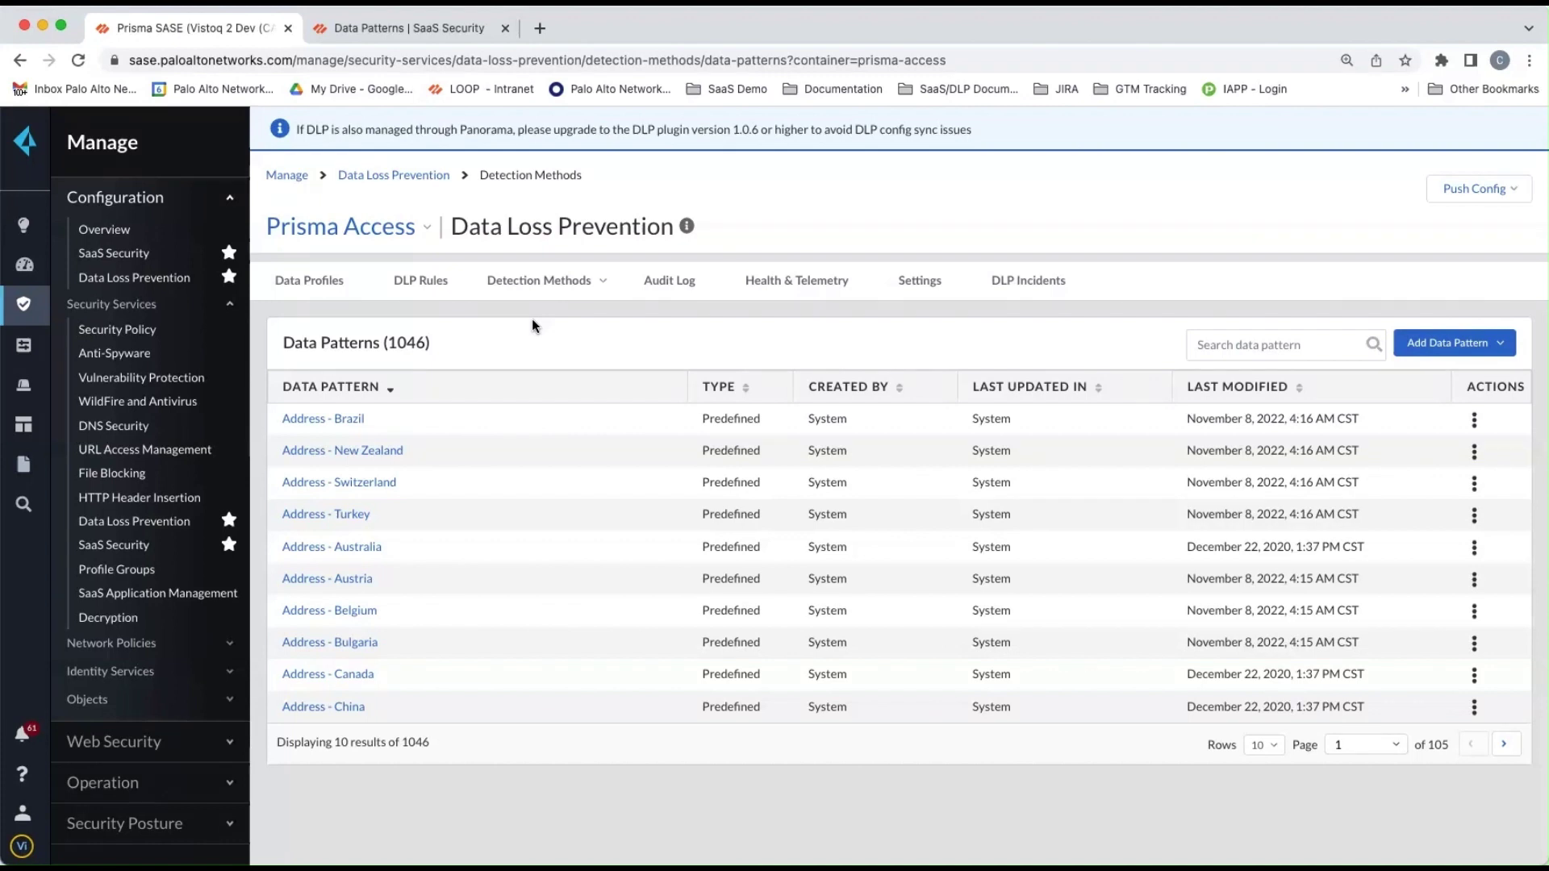
pyautogui.click(1483, 349)
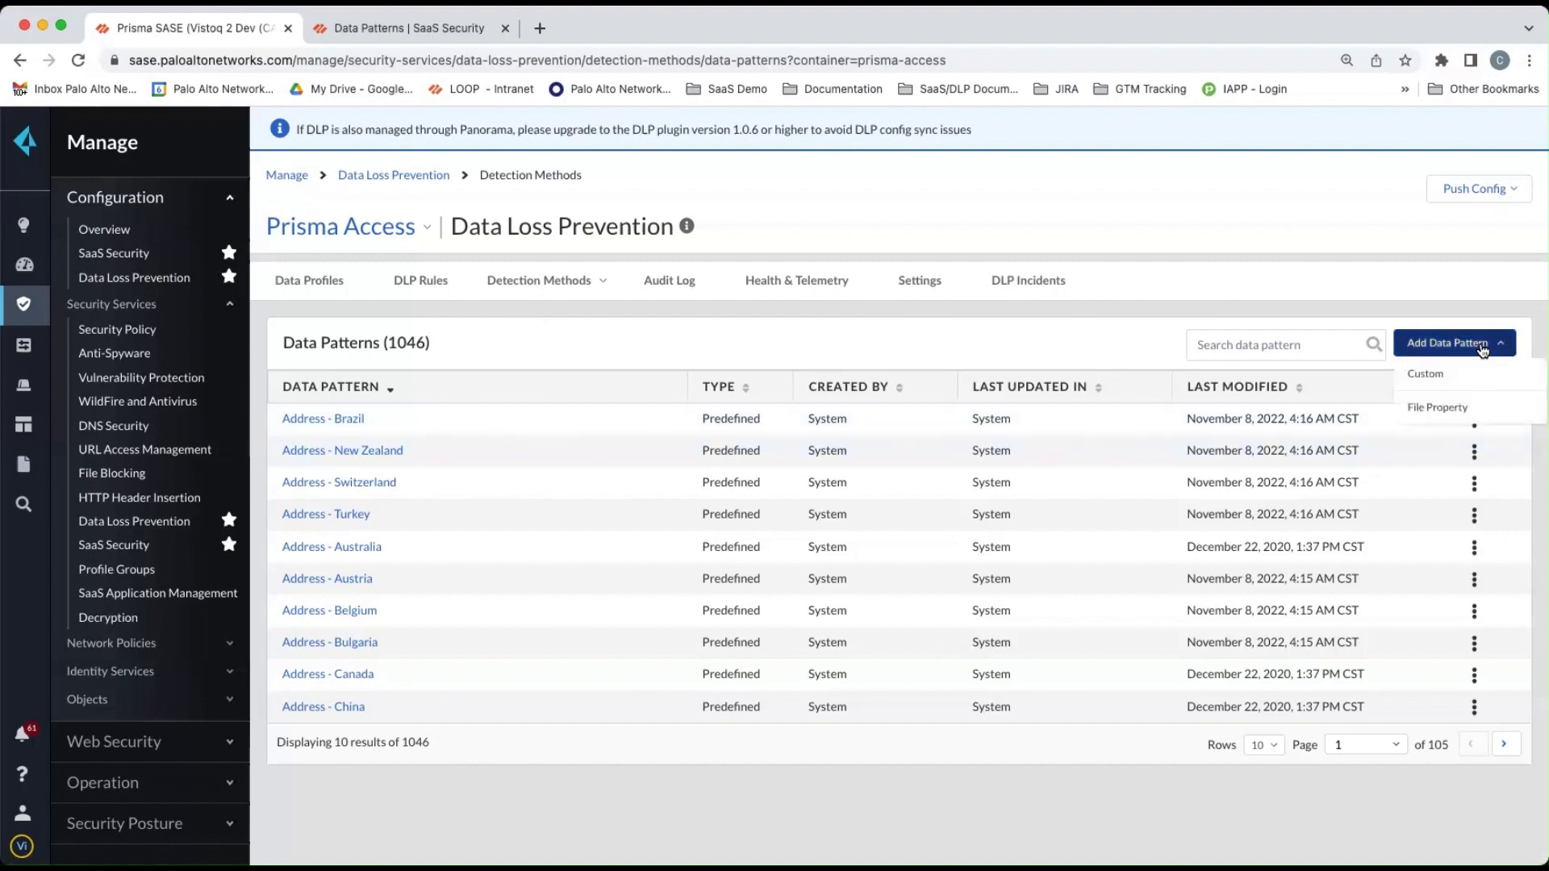
pyautogui.click(1453, 376)
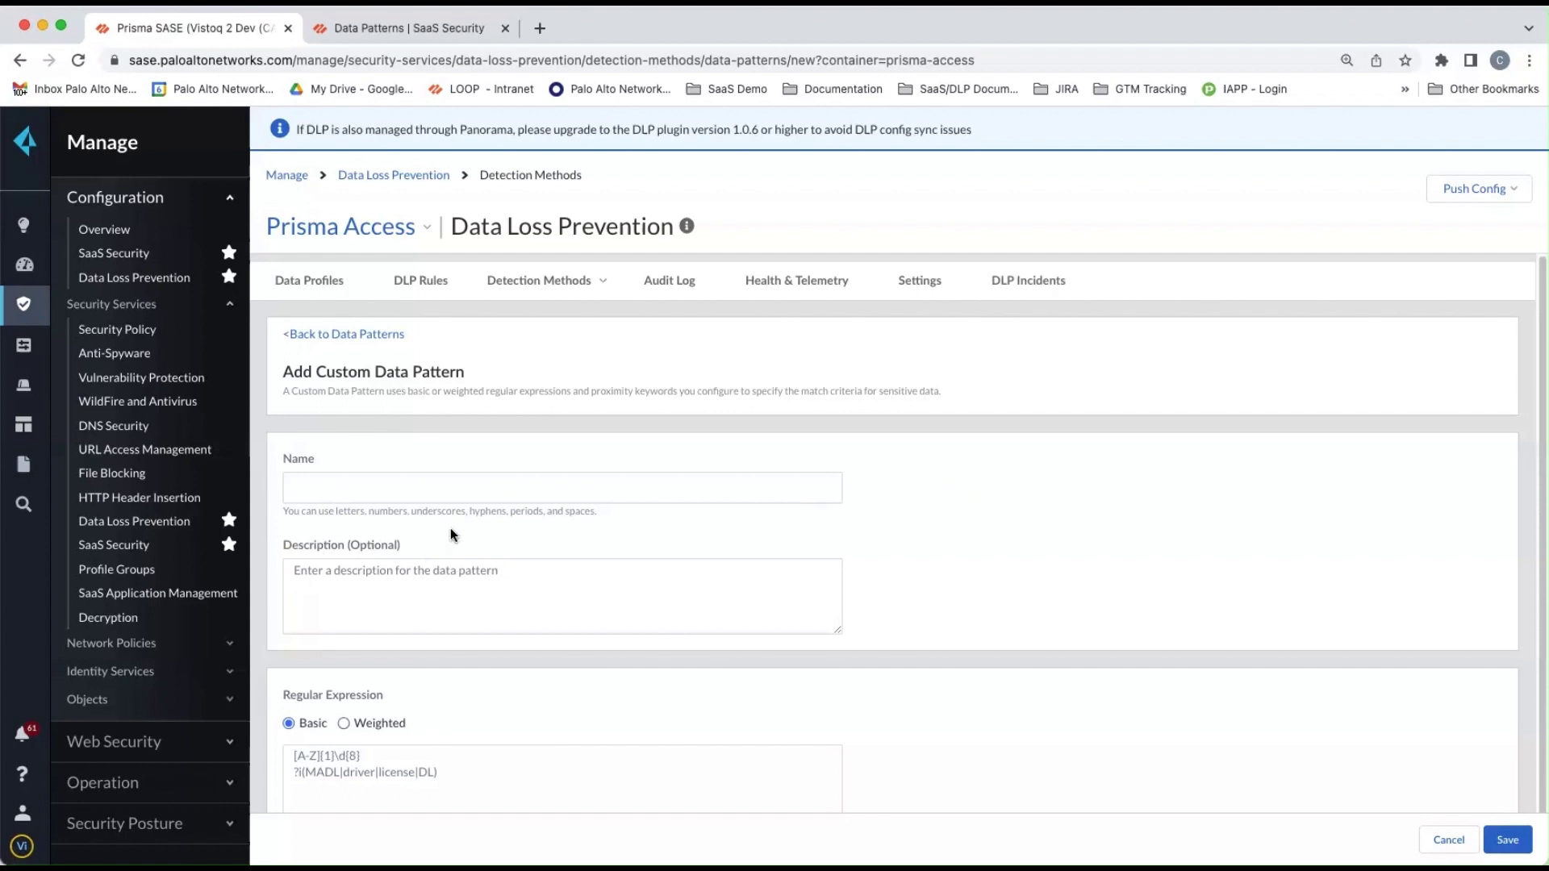
pyautogui.scroll(-2, 509, 608)
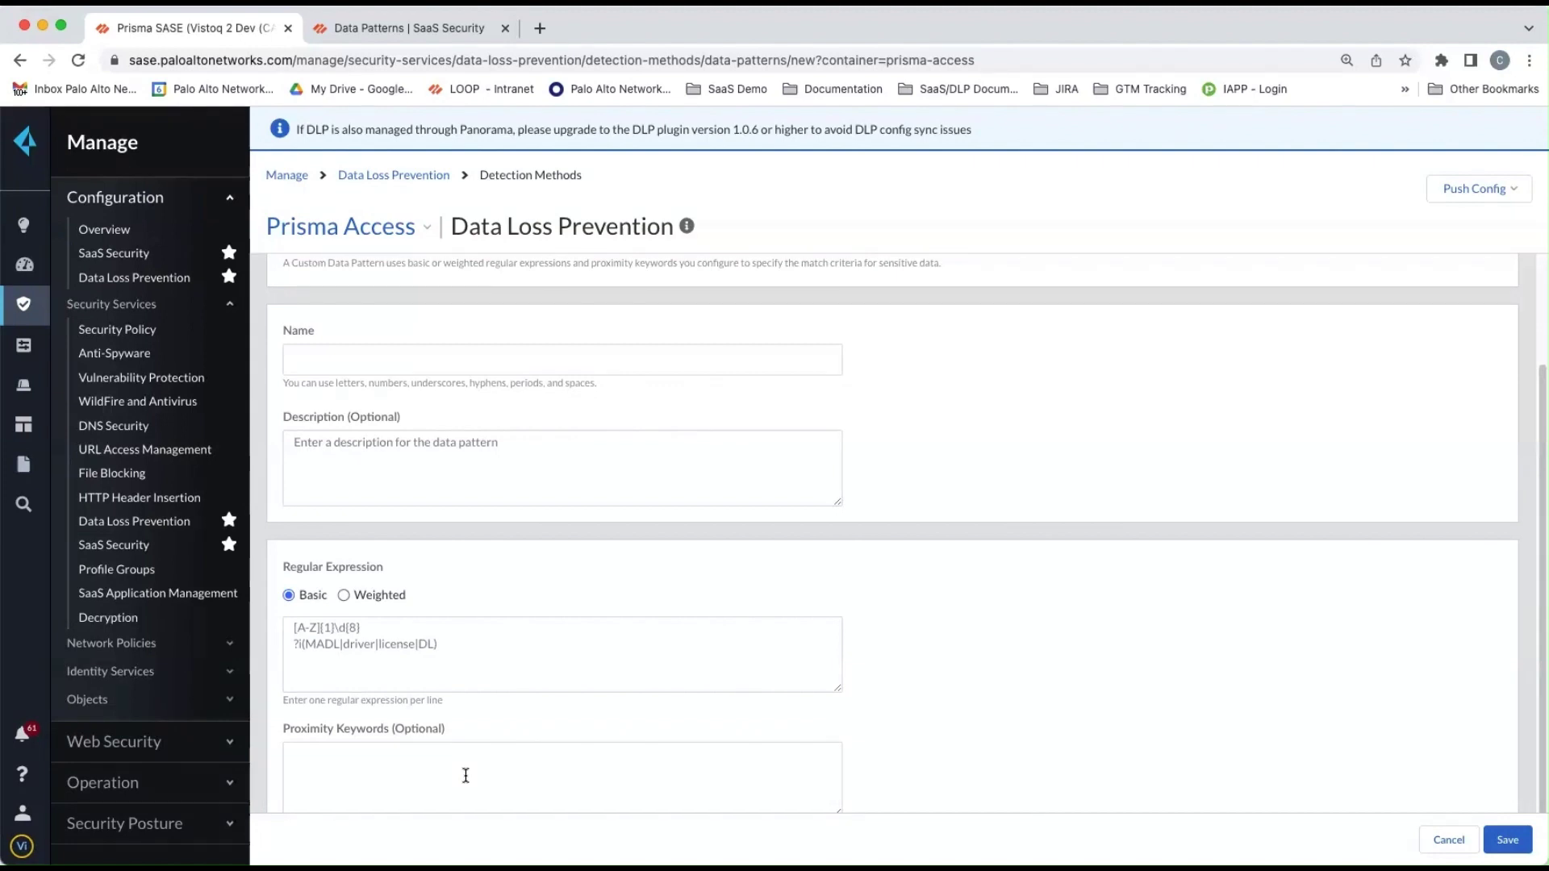
pyautogui.scroll(3, 465, 776)
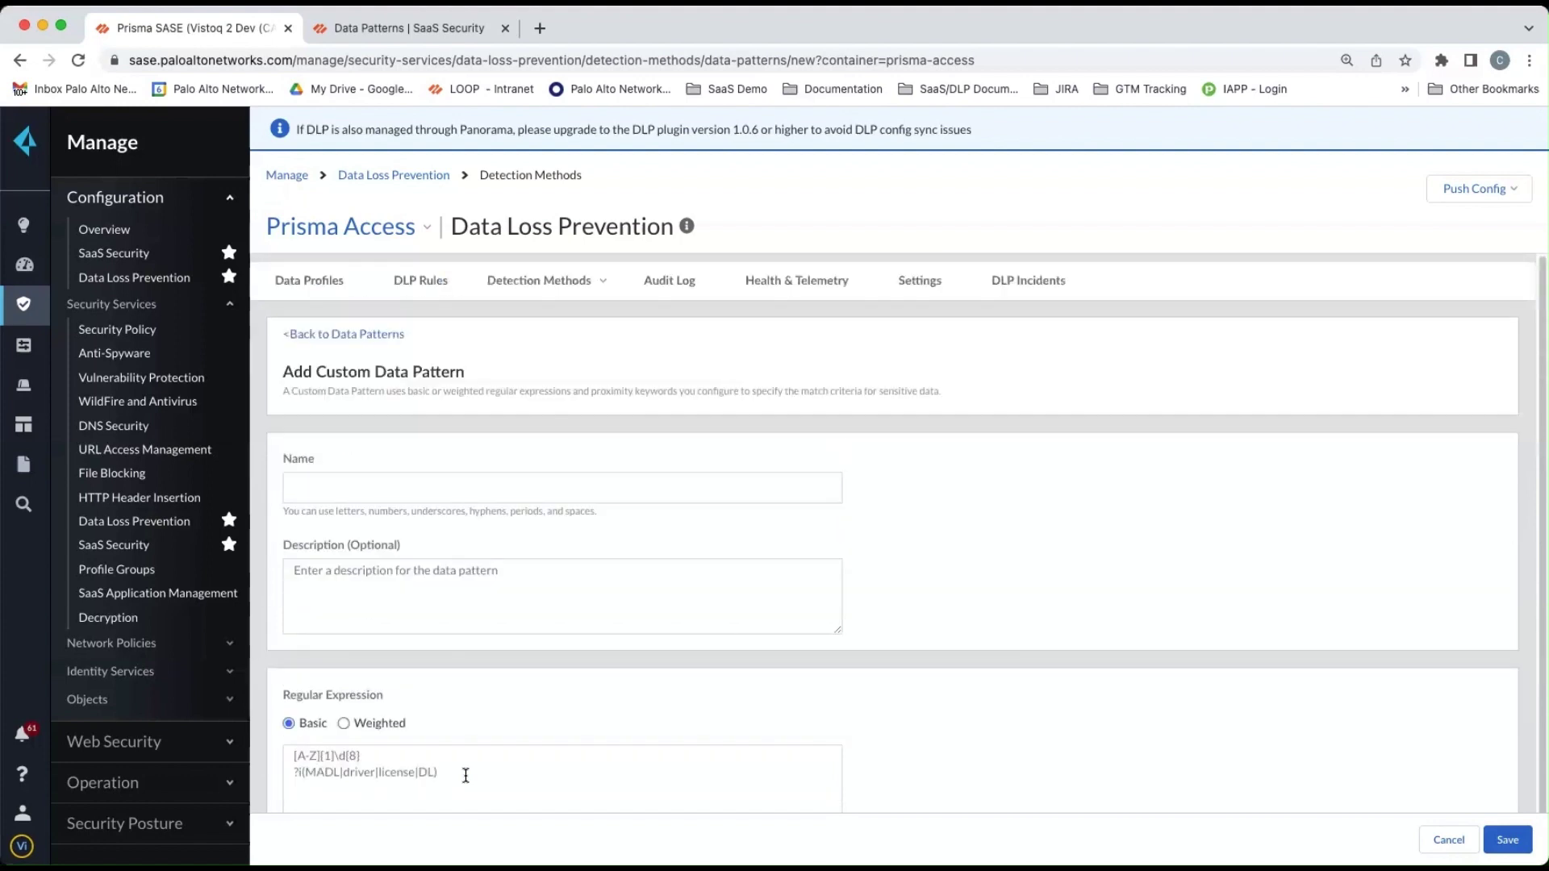
pyautogui.click(1445, 839)
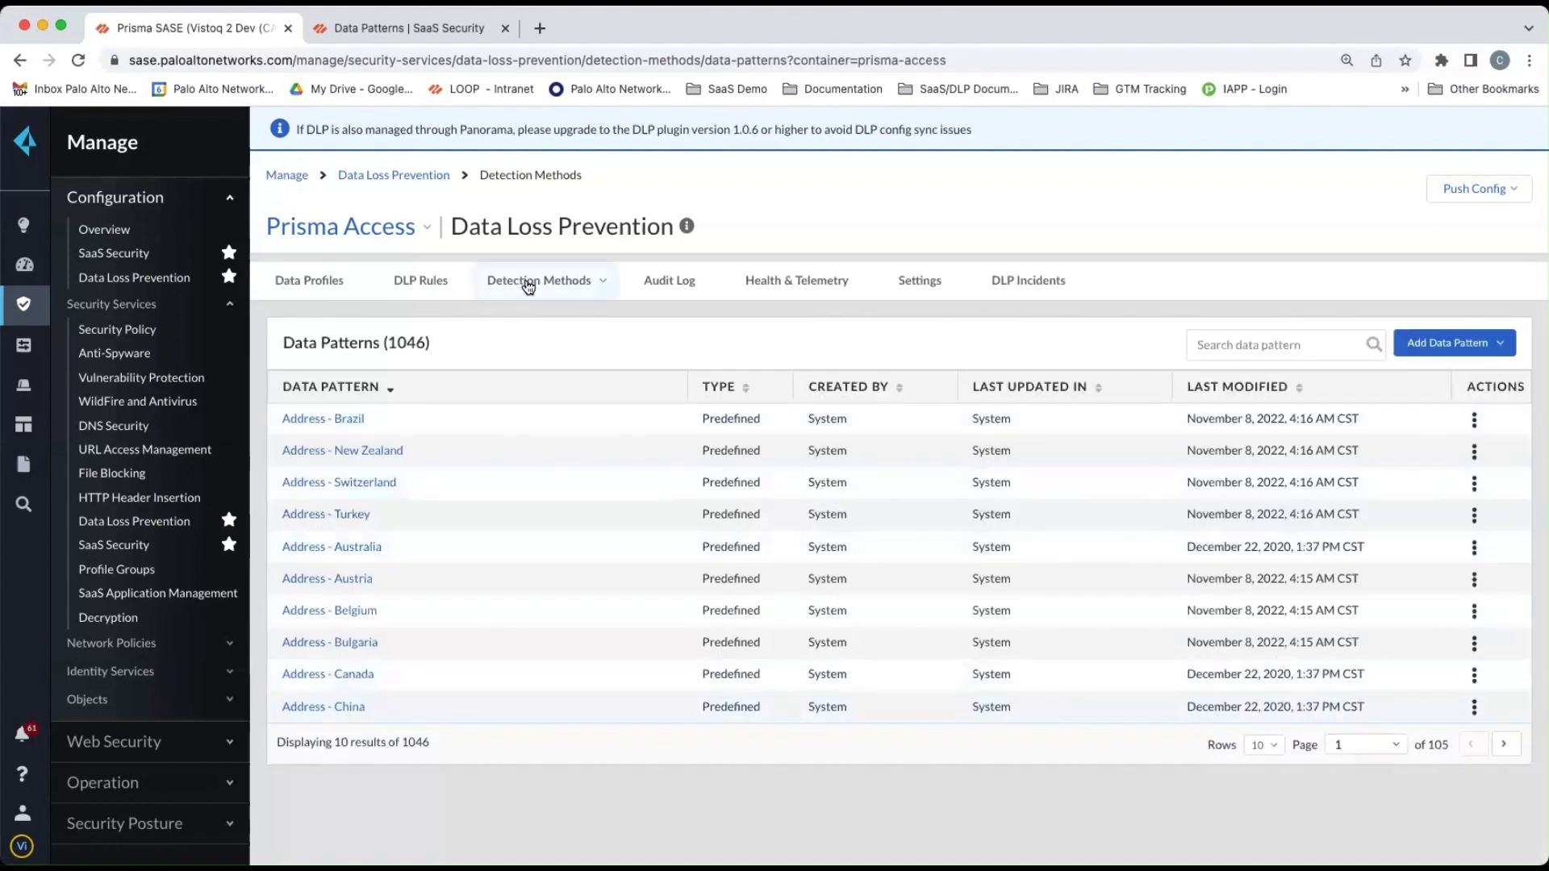
pyautogui.click(529, 284)
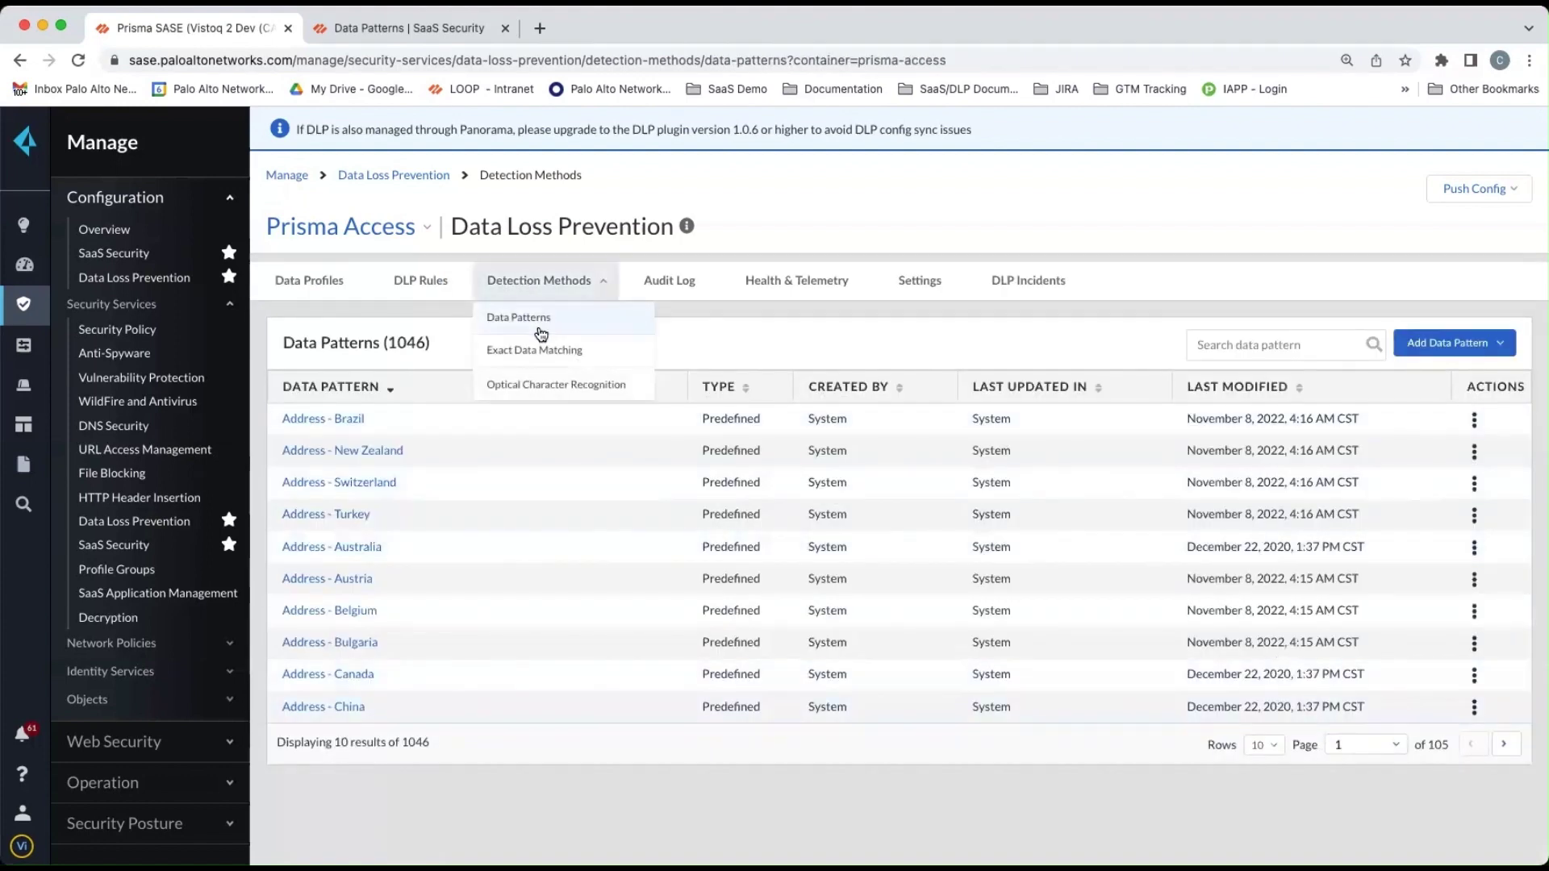
# - Review the Exact Data Matching page's EDM setup guide and its three indexed datasets
pyautogui.click(535, 351)
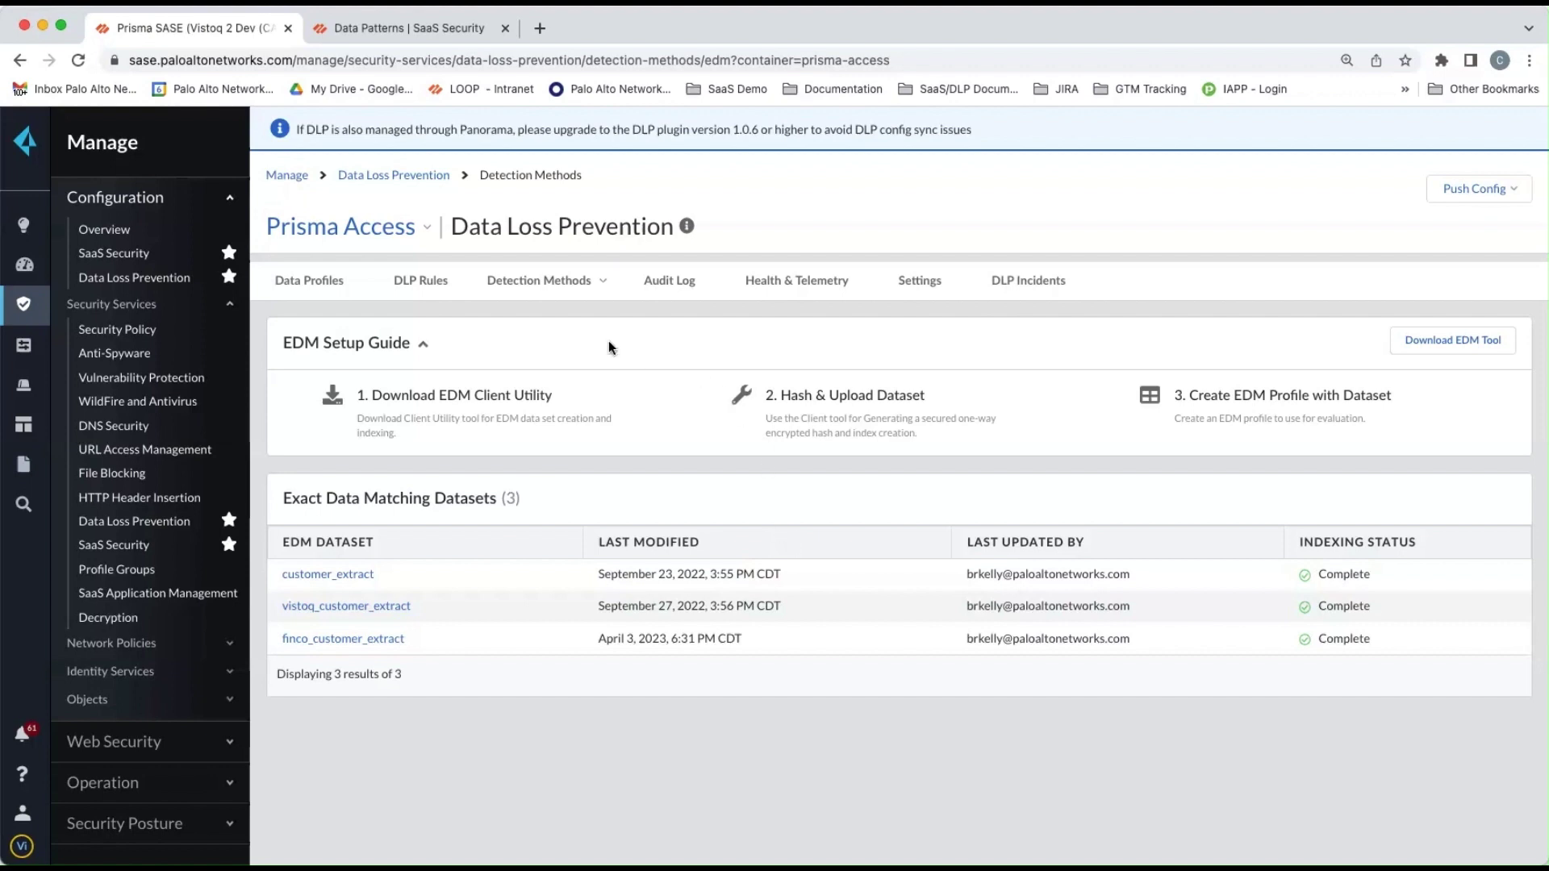
pyautogui.click(586, 288)
# - Show Optical Character Recognition settings, enabled for Prisma Access / NGFW and Prisma SaaS
pyautogui.click(567, 385)
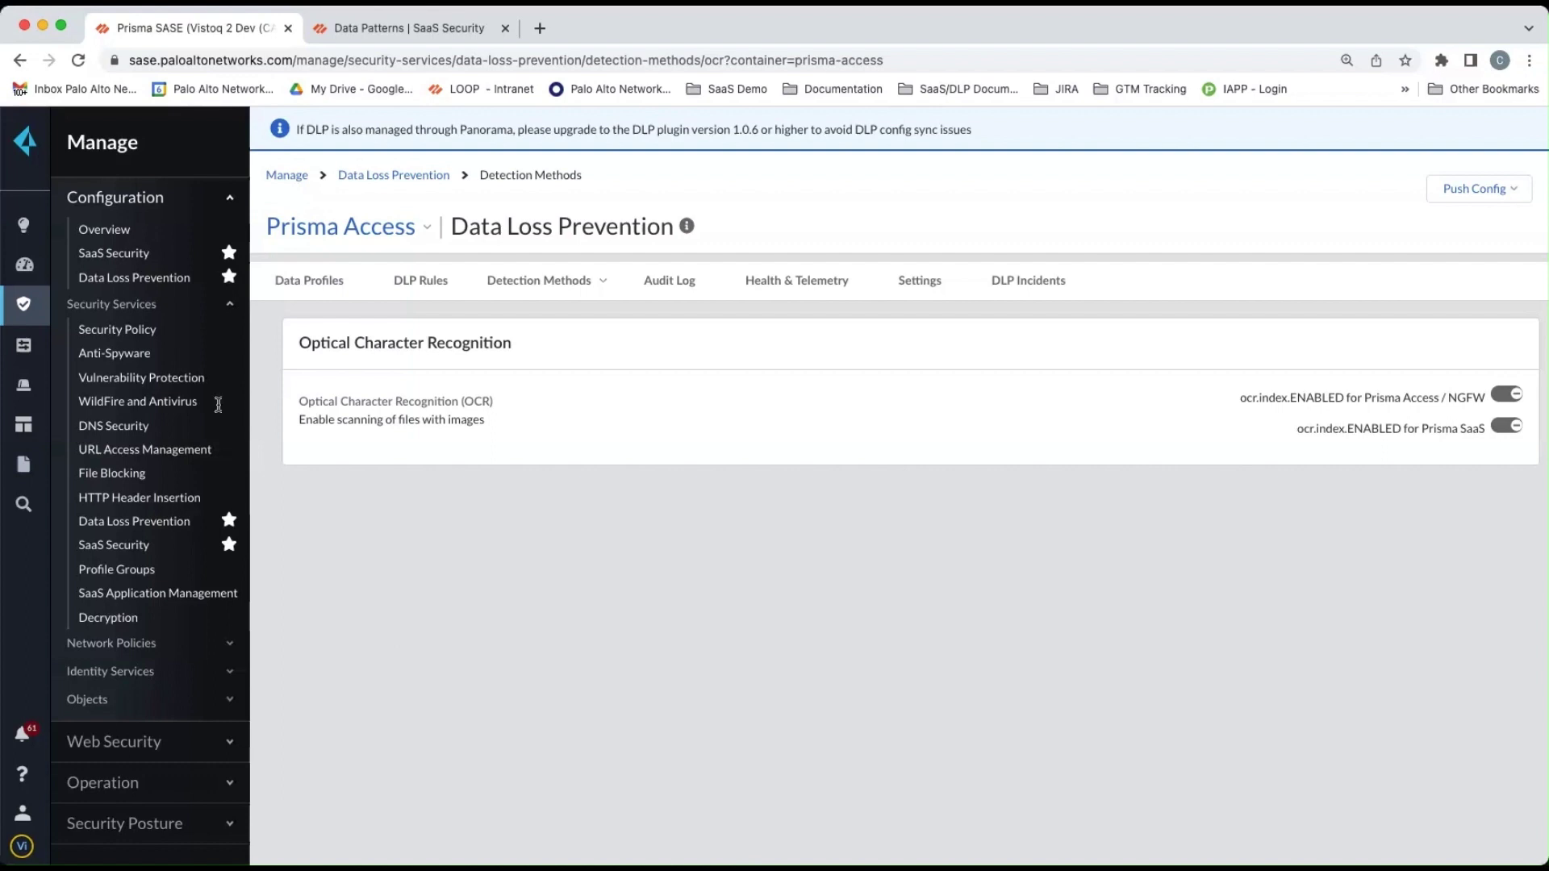
# - Review the DLP Audit Log, then view SaaS Security's Discovered Apps dashboard with 4467 apps
pyautogui.click(677, 287)
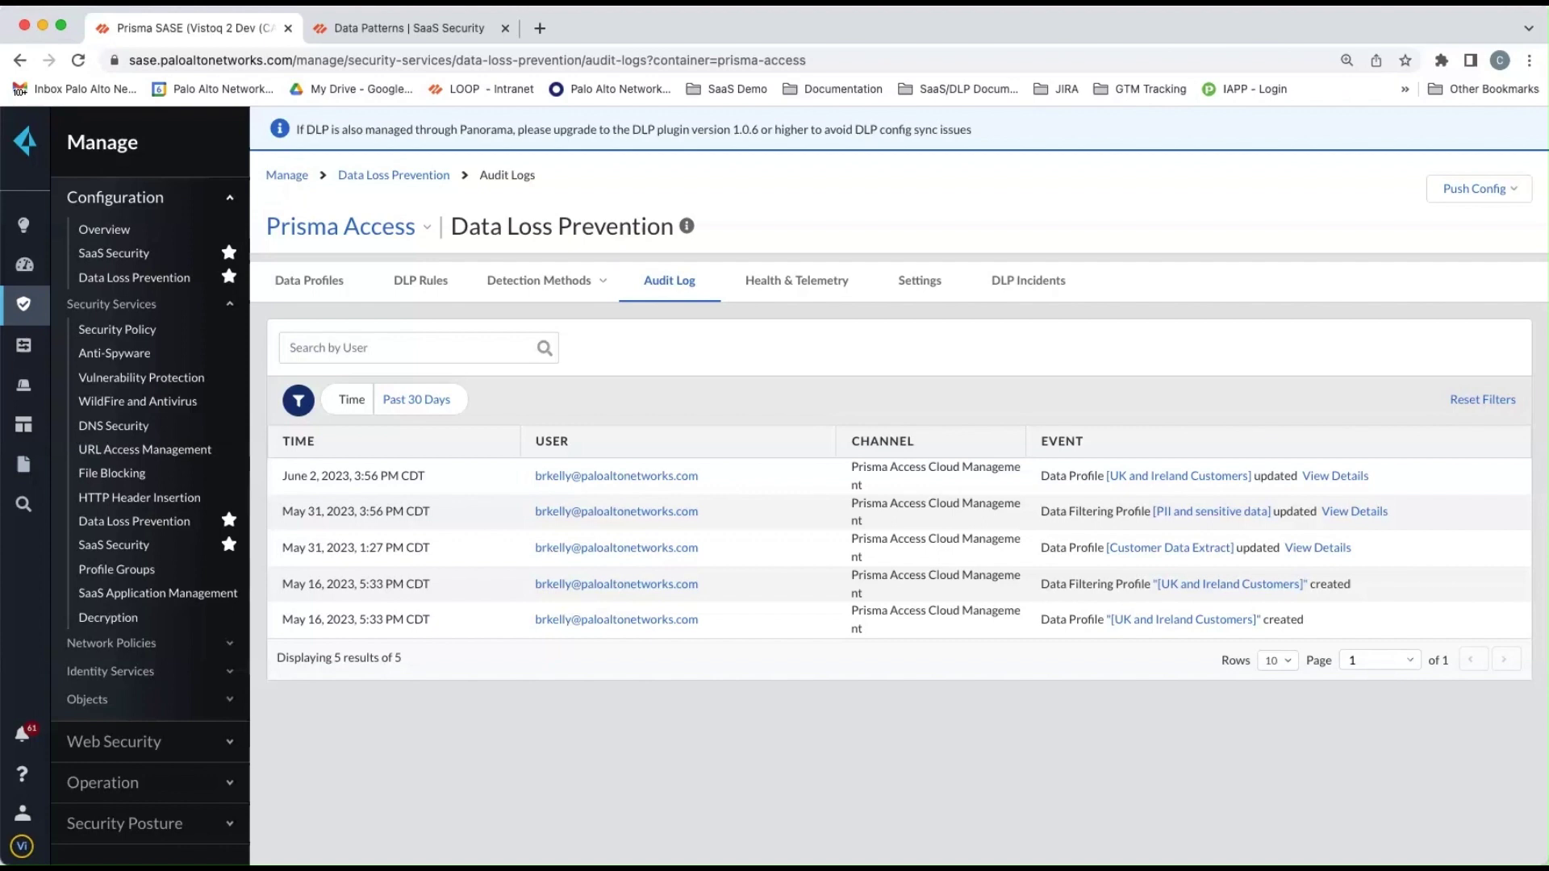
pyautogui.click(143, 256)
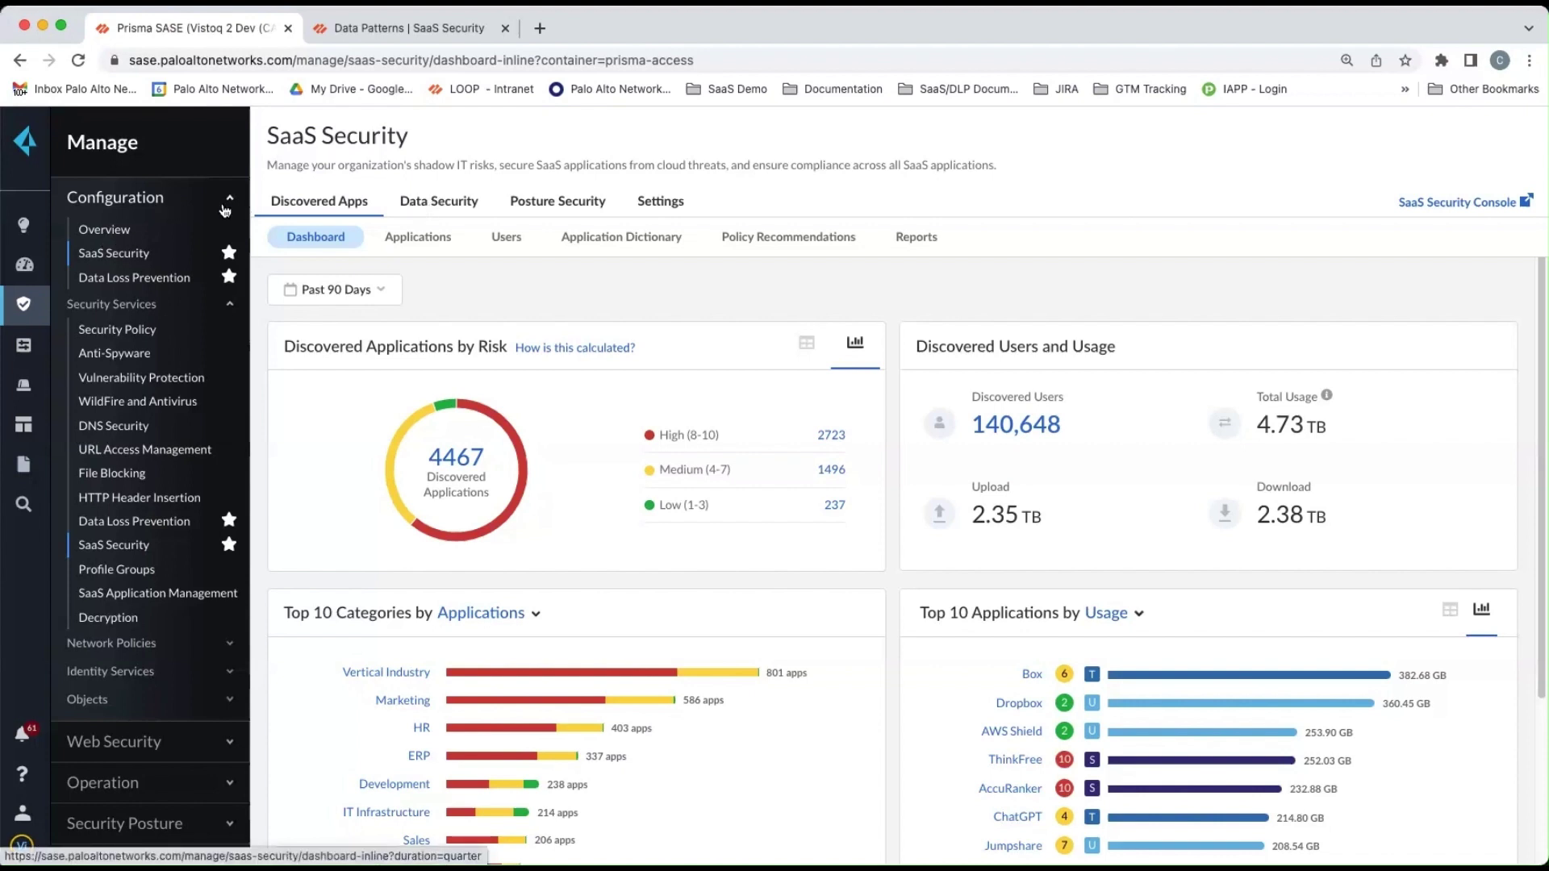
# - Show the Data Security dashboard with 832 total data assets and top data profiles
pyautogui.click(422, 206)
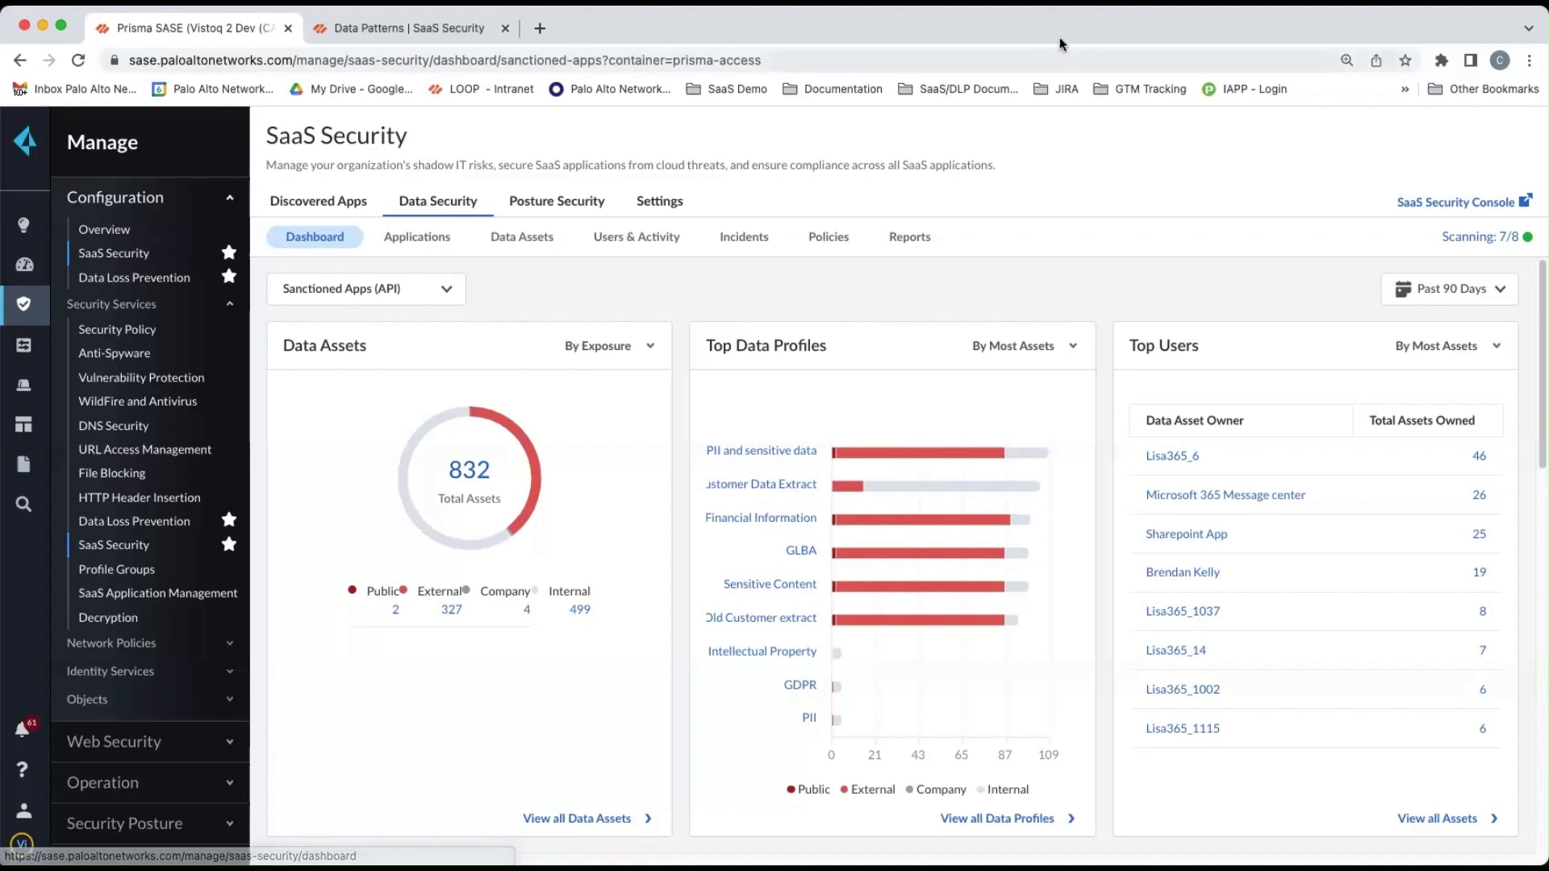
pyautogui.click(660, 203)
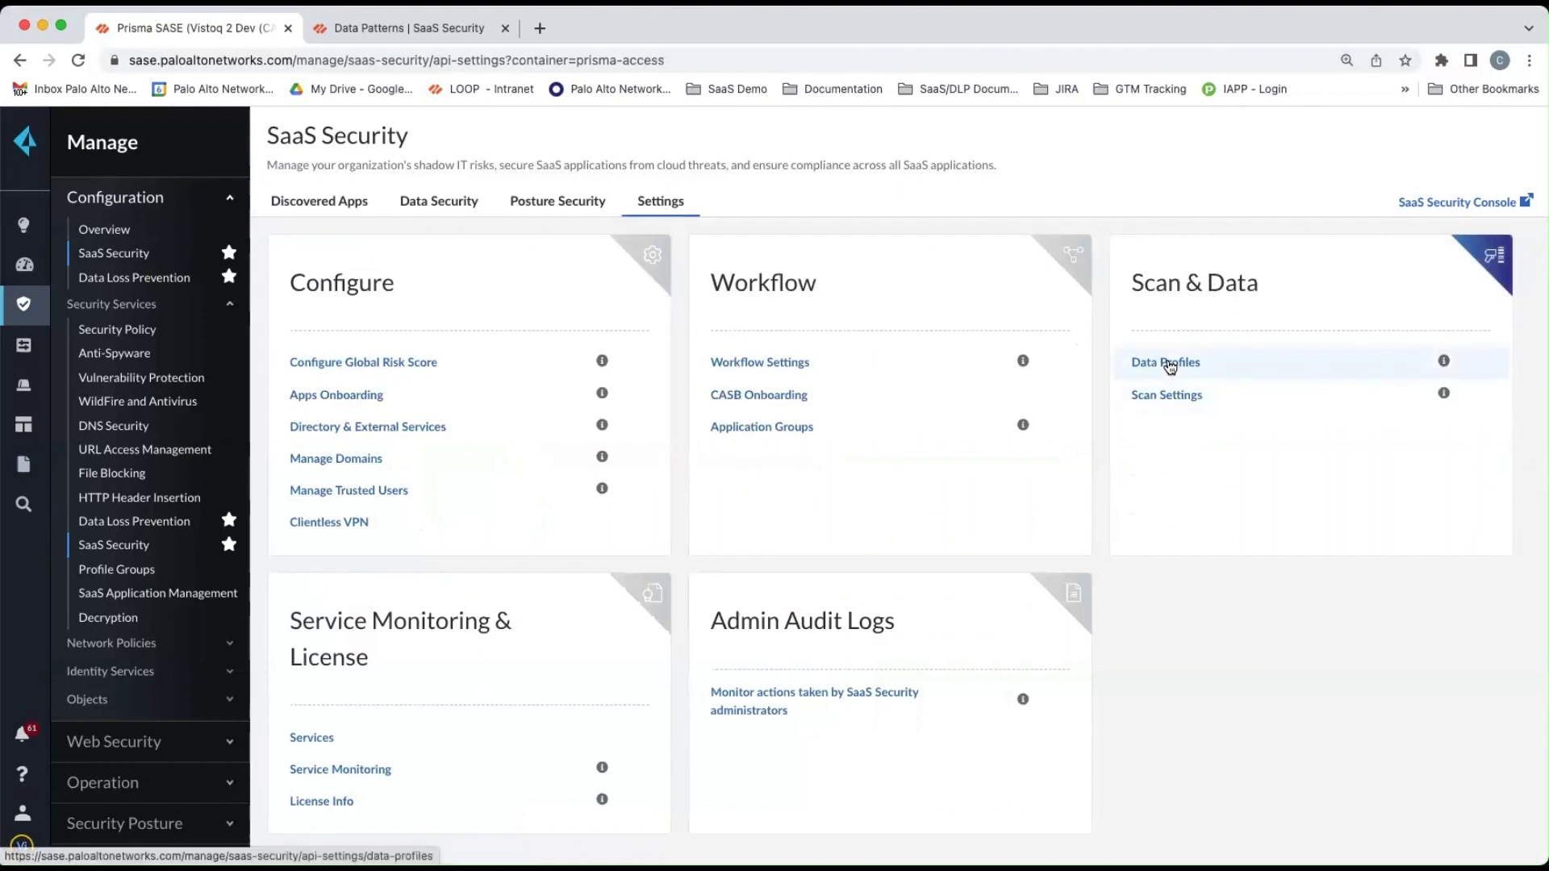
pyautogui.click(1168, 363)
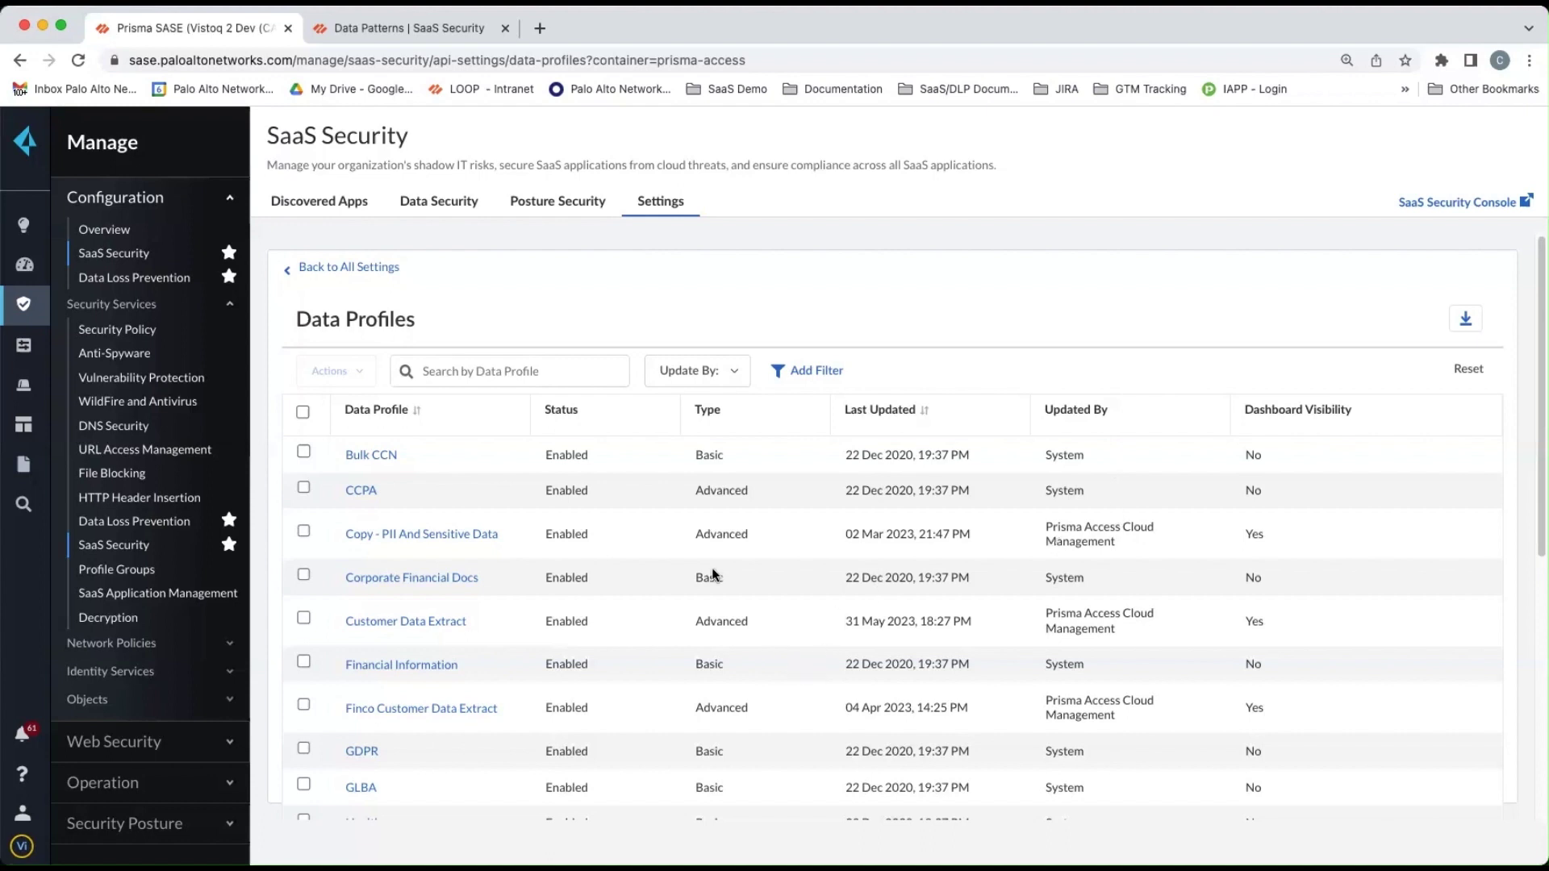
pyautogui.click(304, 451)
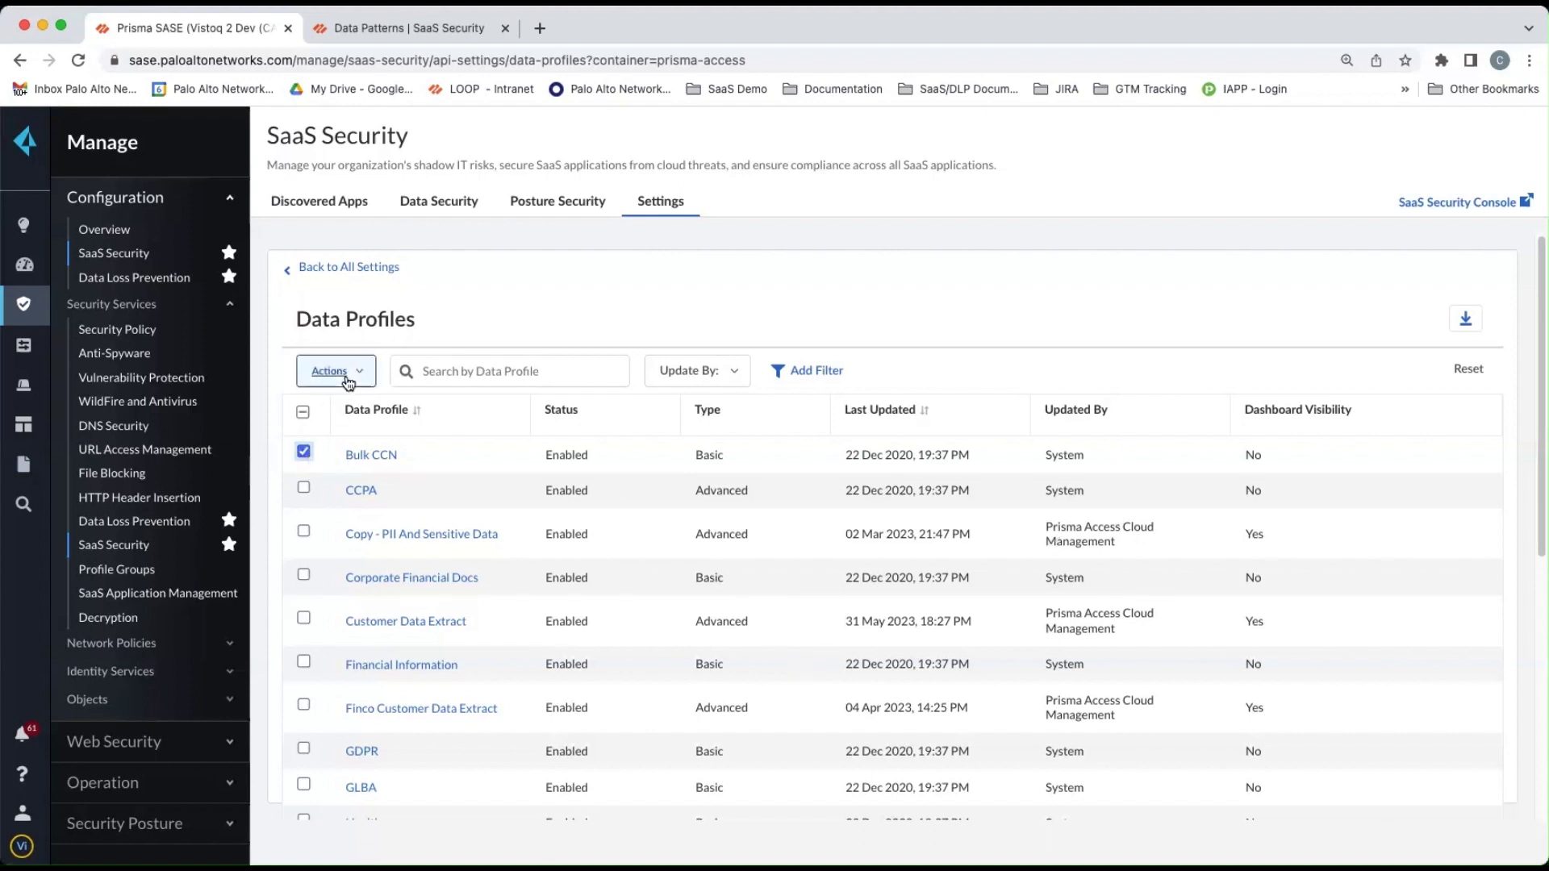
pyautogui.click(343, 373)
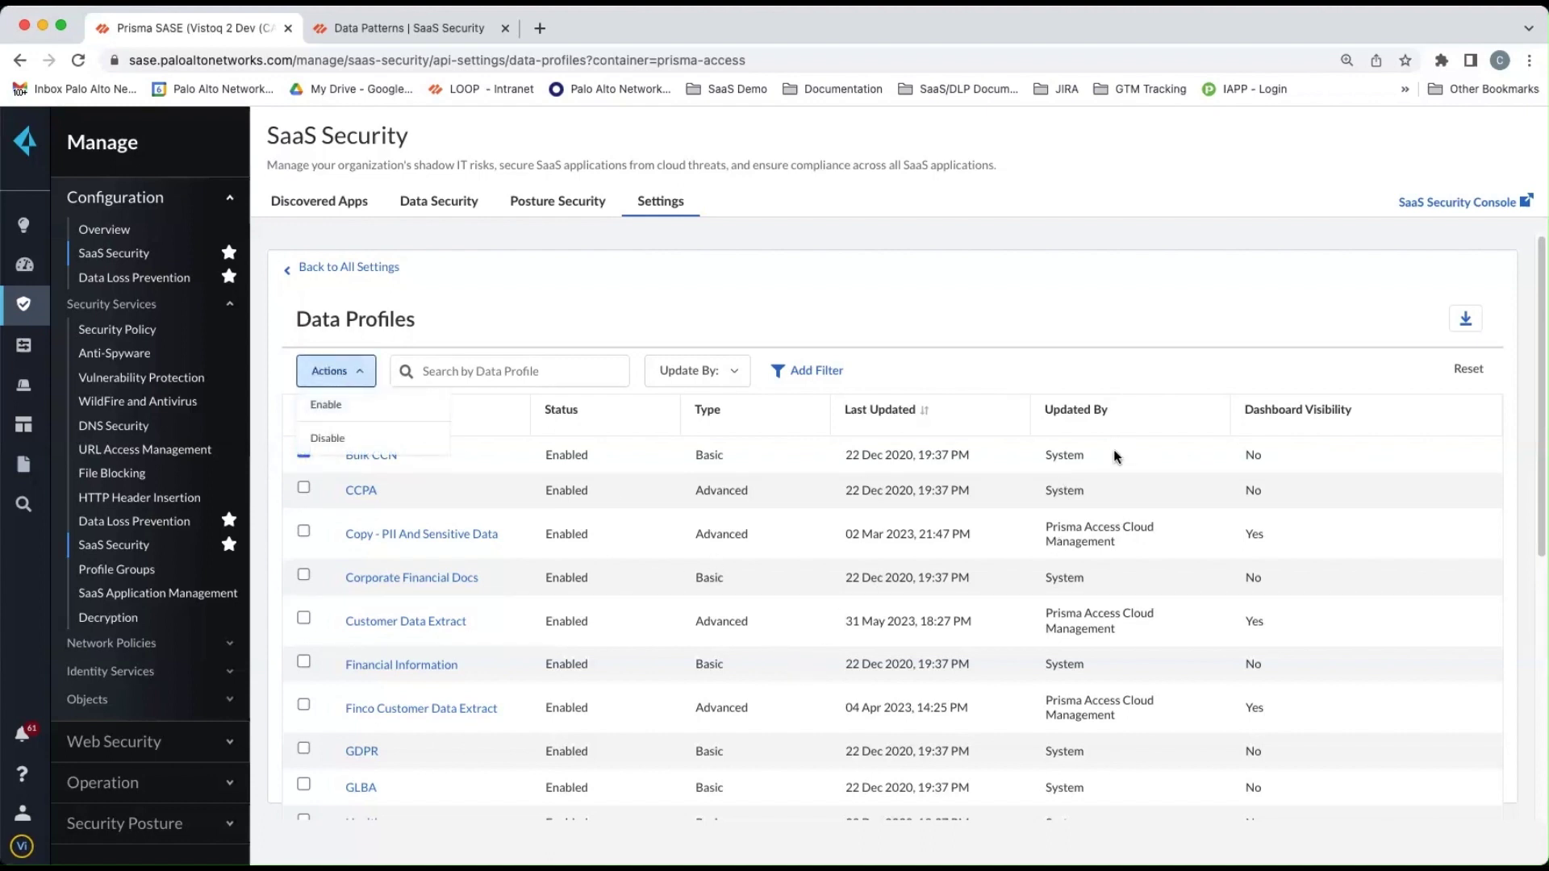
pyautogui.click(1064, 305)
pyautogui.click(303, 452)
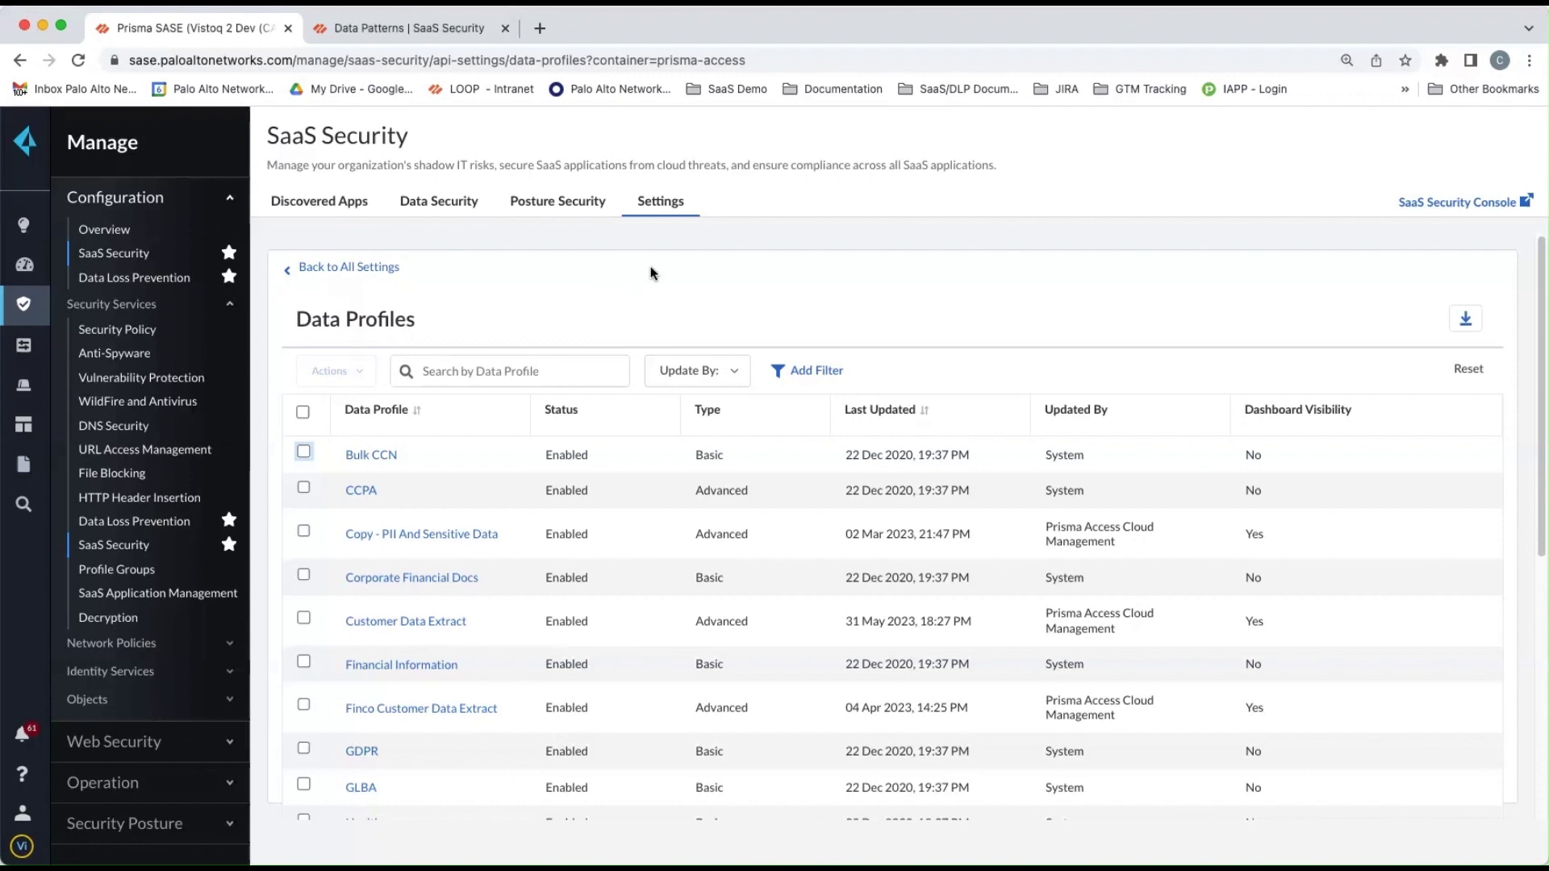
# - Show the Data Asset Policies list under Data Security, led by Customer Data Extract
pyautogui.click(443, 199)
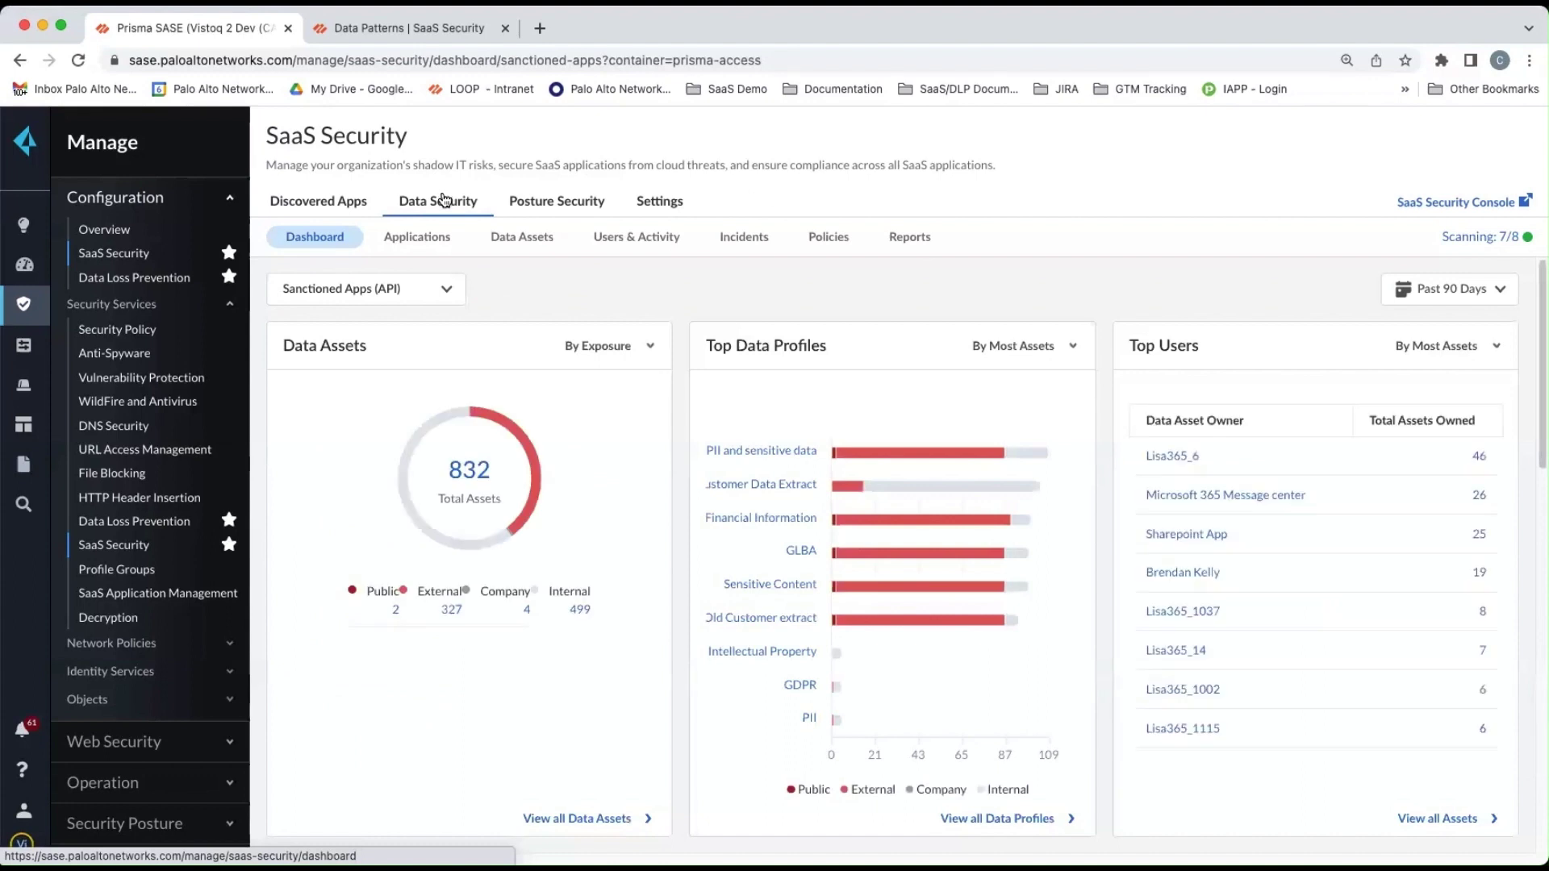
pyautogui.click(813, 242)
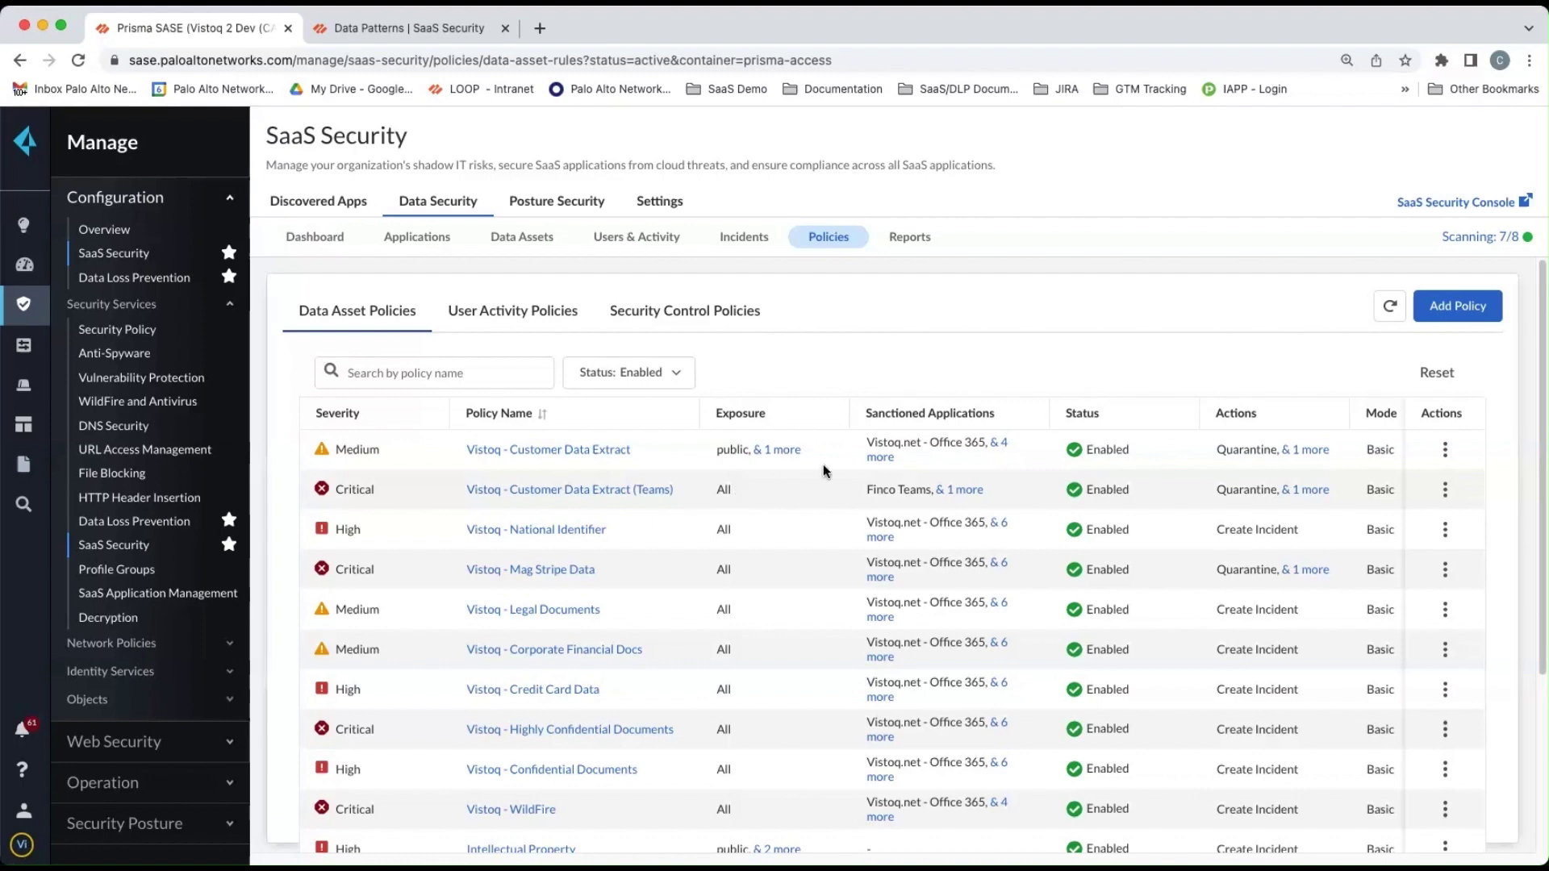
# - Start a new Data Assets Policy and tick the Data Pattern/Data Profile match criterion
pyautogui.click(1485, 311)
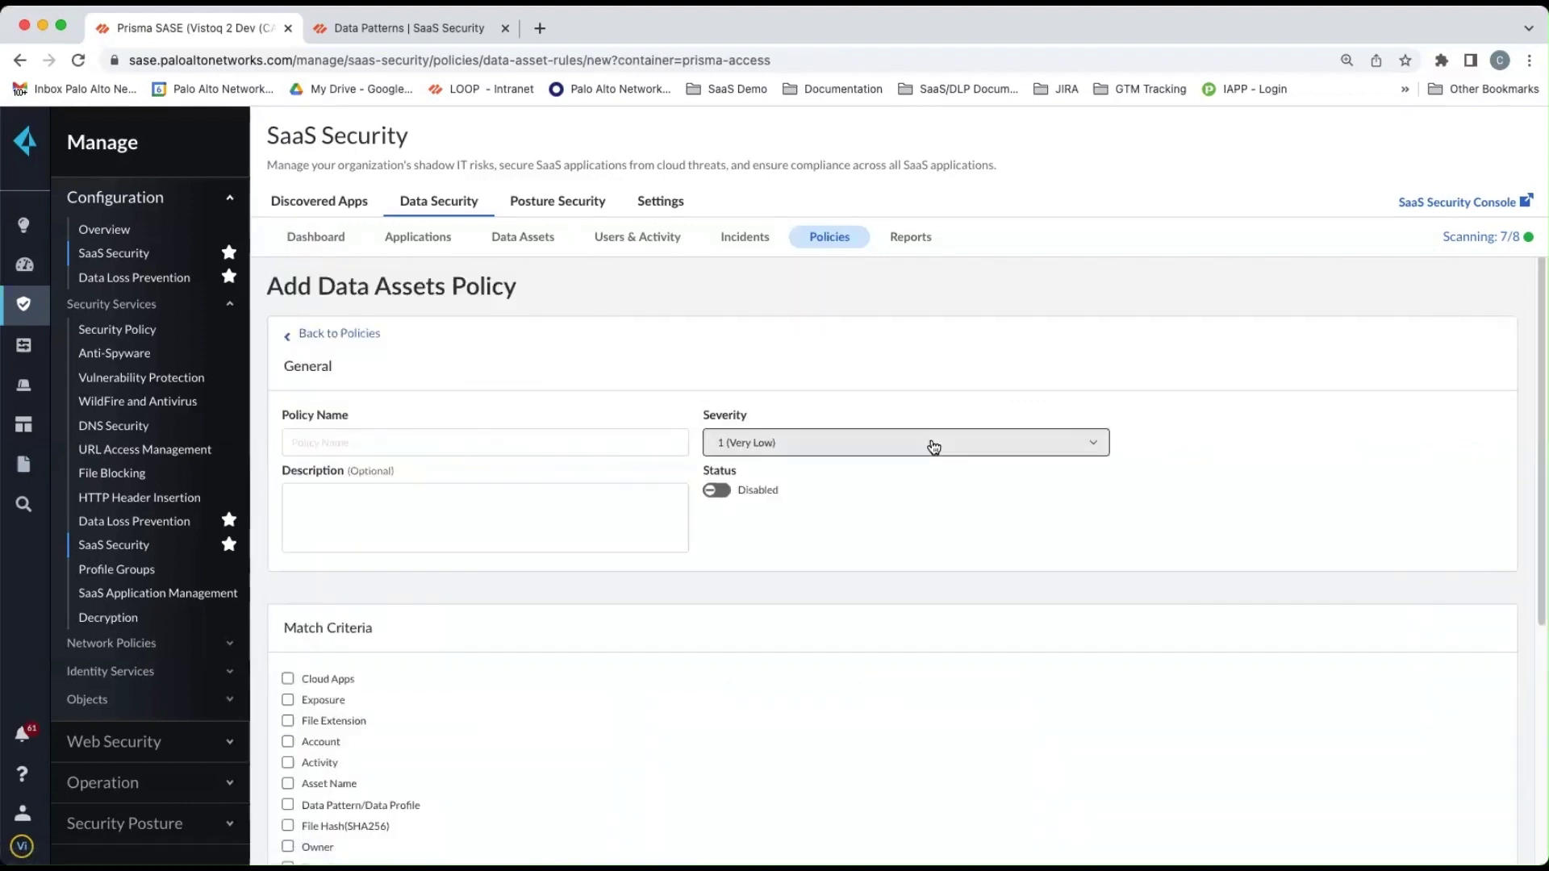
pyautogui.scroll(-2, 1140, 372)
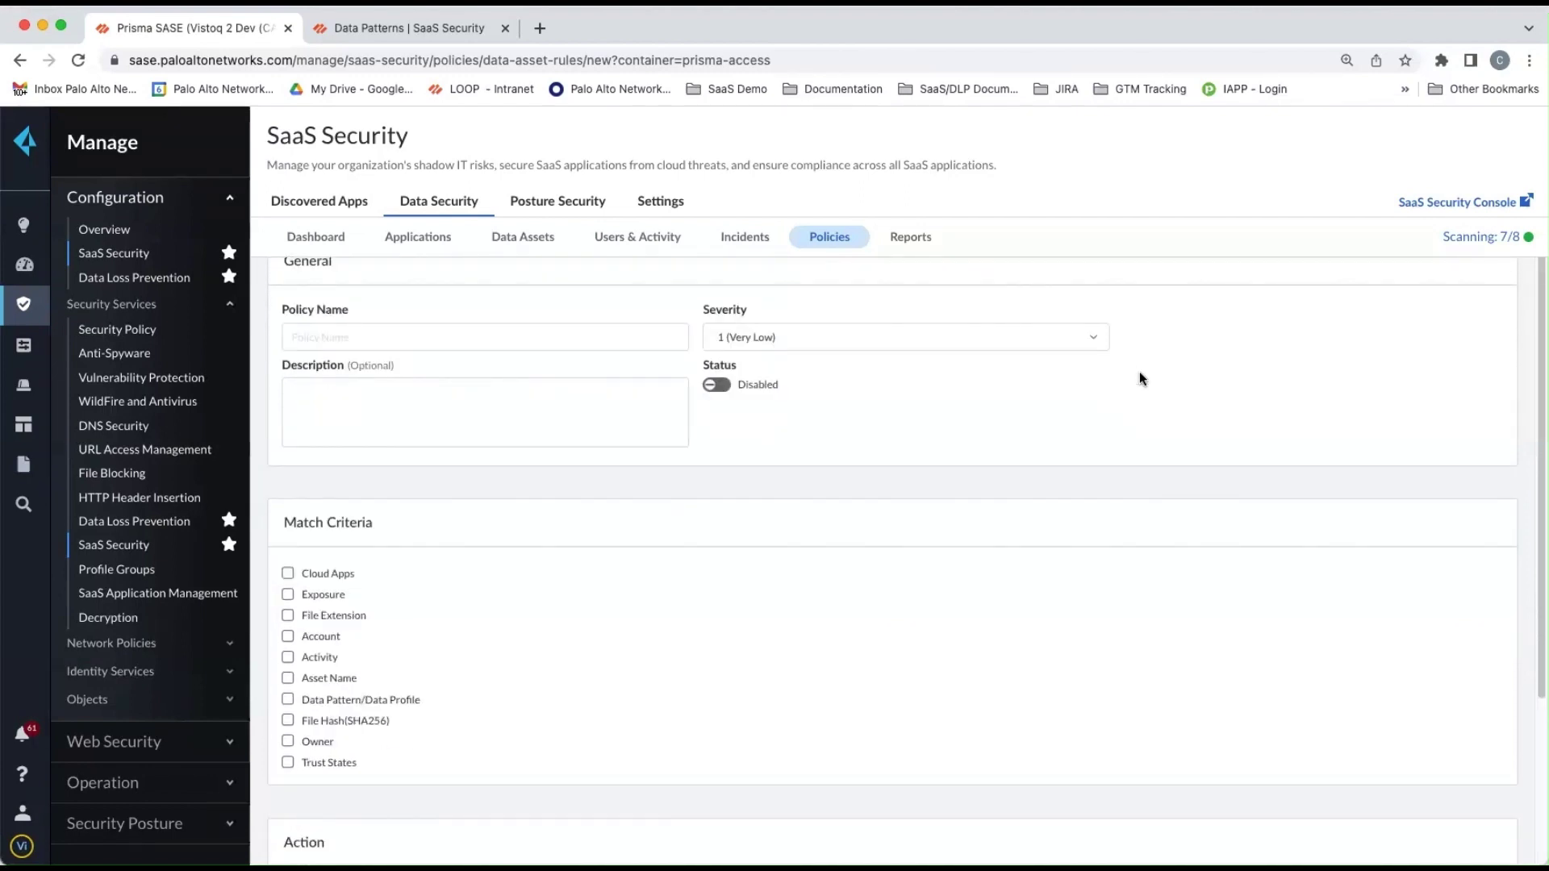
pyautogui.click(341, 702)
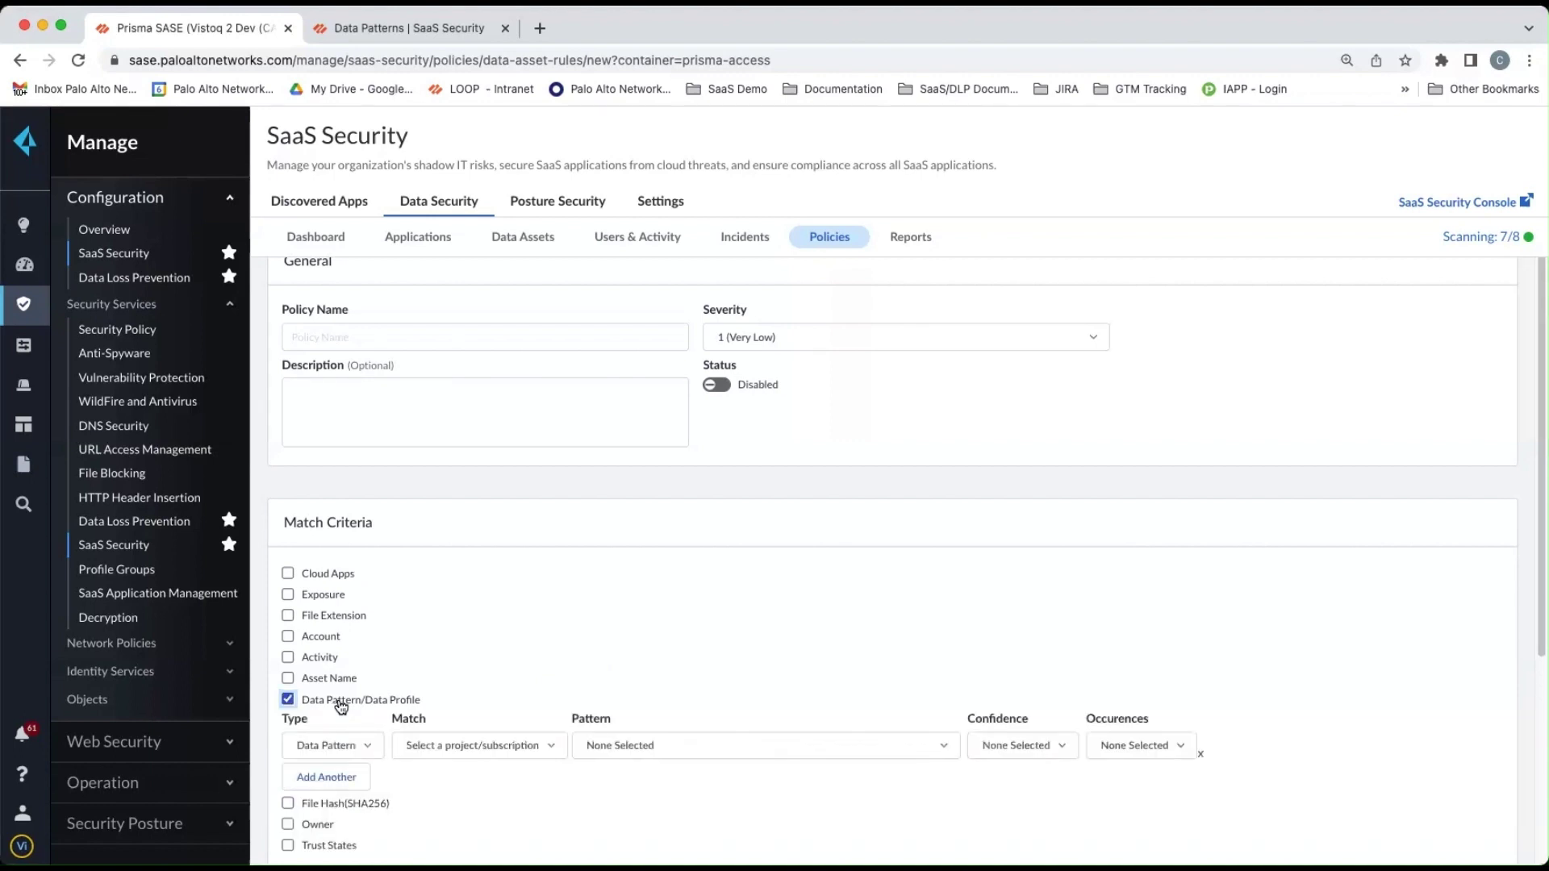
pyautogui.scroll(-2, 704, 515)
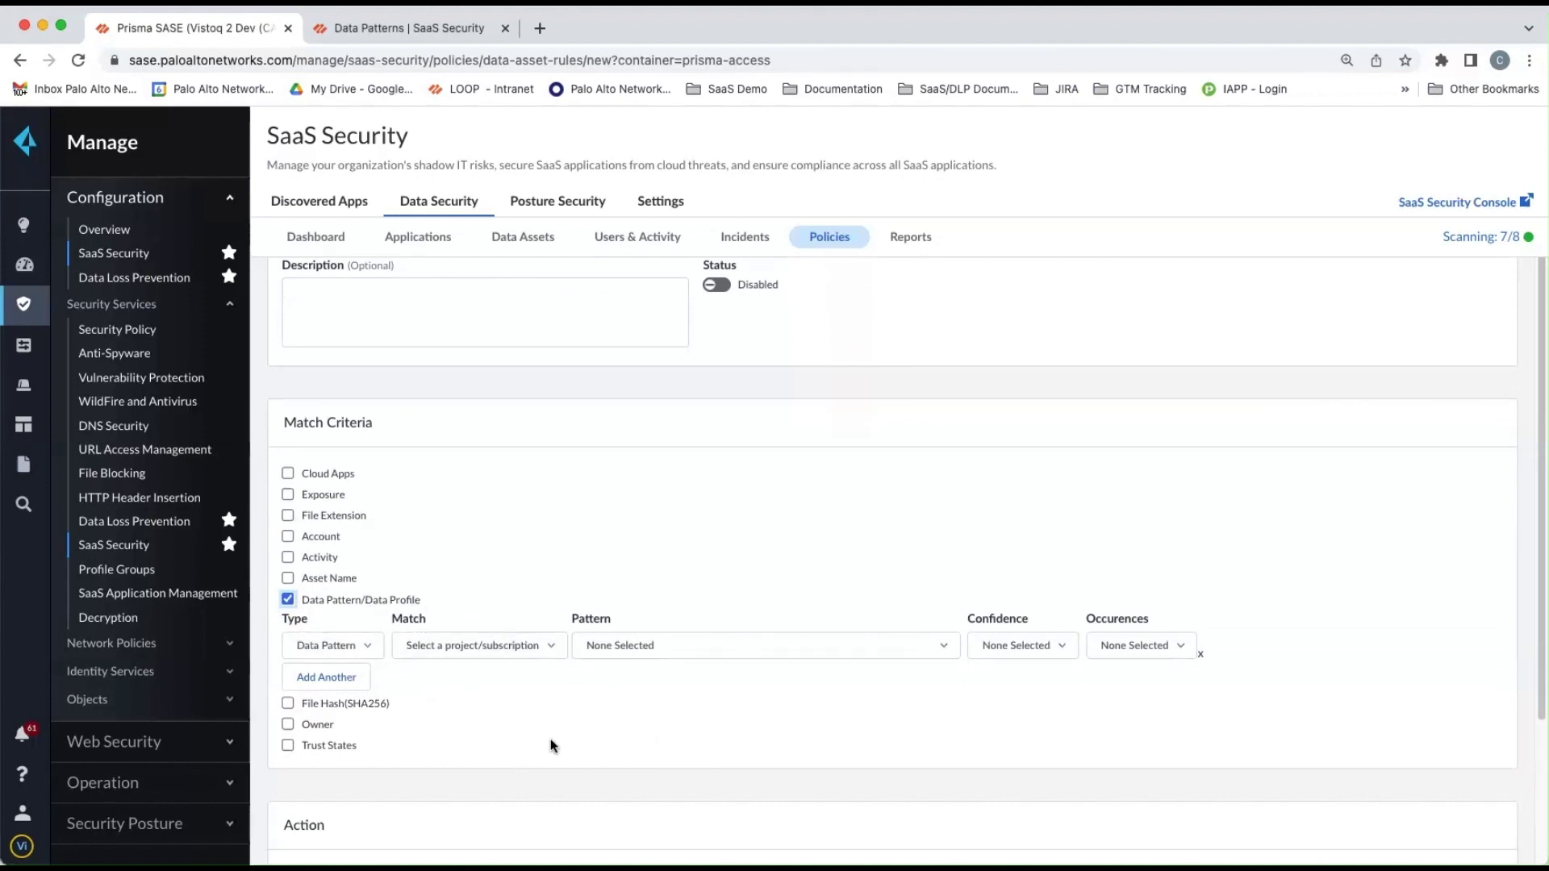
# - Review the criterion's Match, Type, Pattern, Confidence and Occurrences dropdown options
pyautogui.click(434, 648)
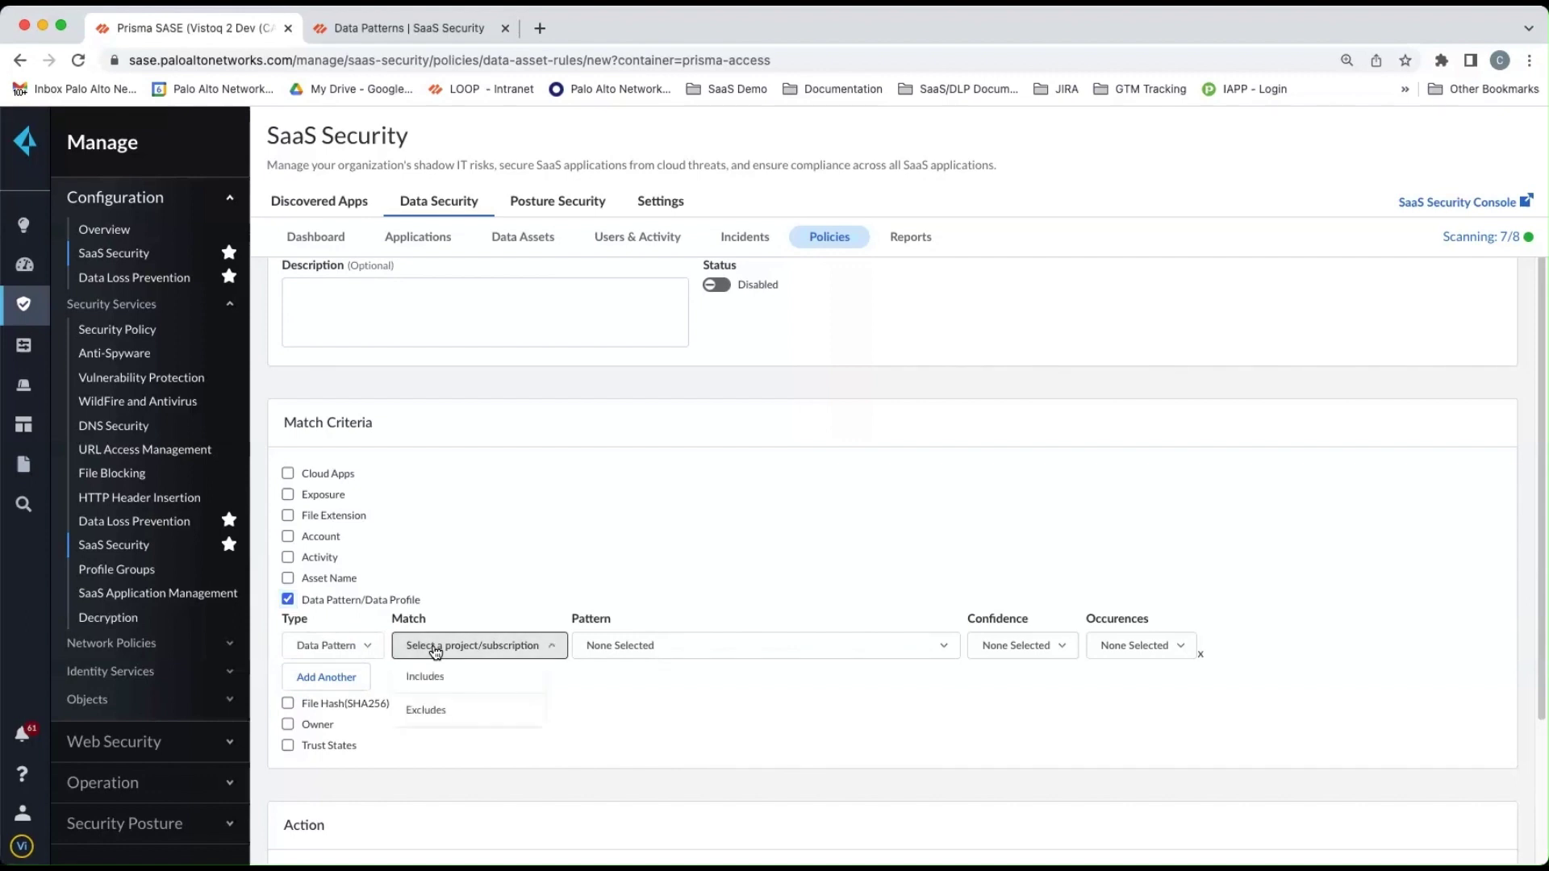
pyautogui.click(307, 649)
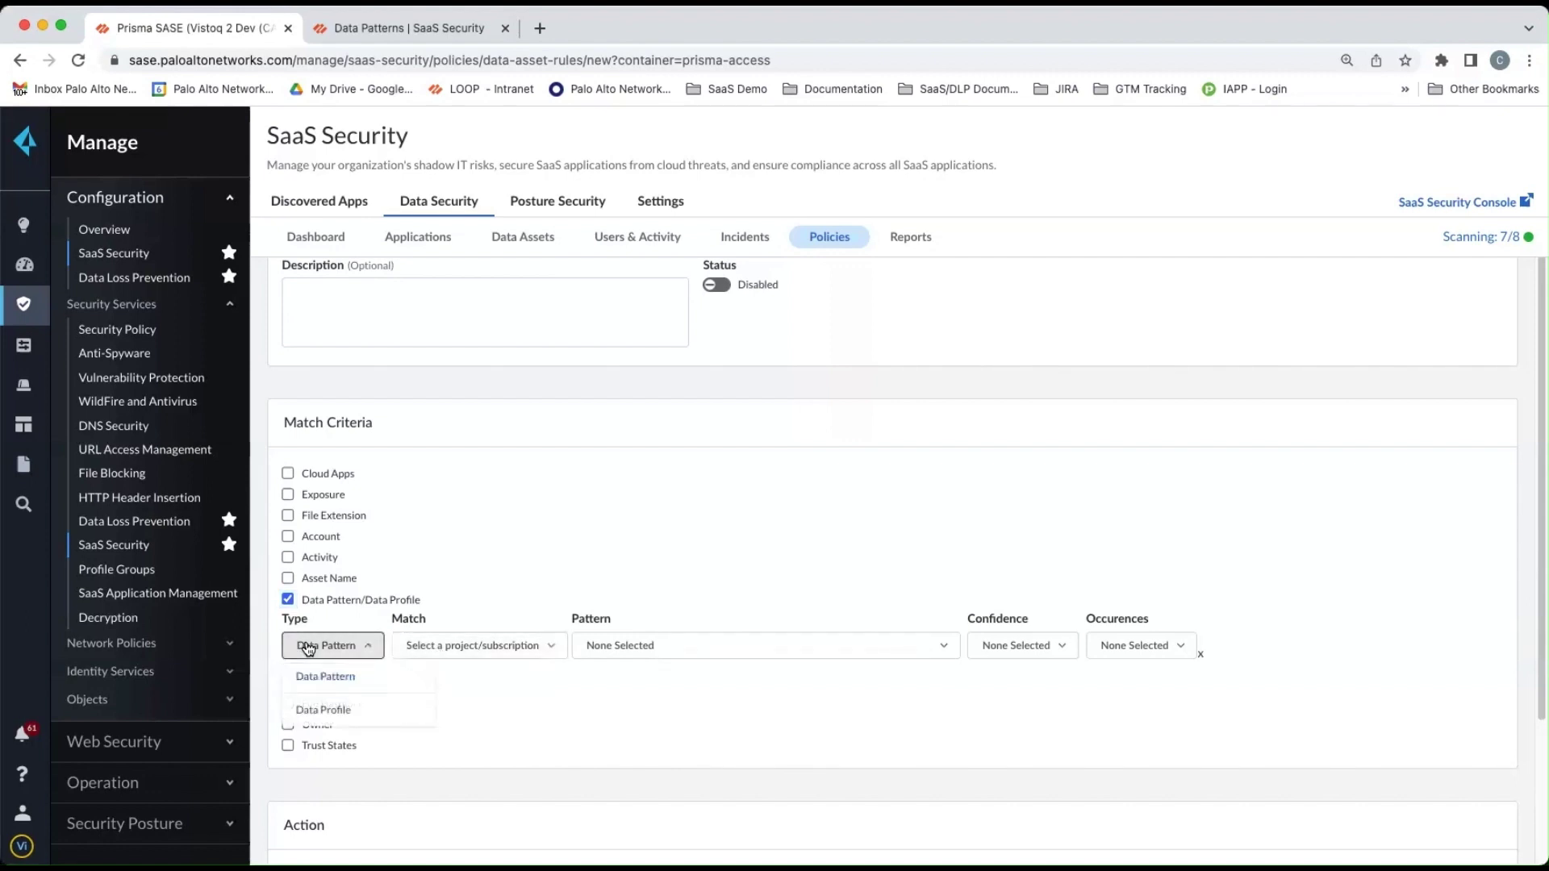
pyautogui.click(449, 646)
pyautogui.click(450, 646)
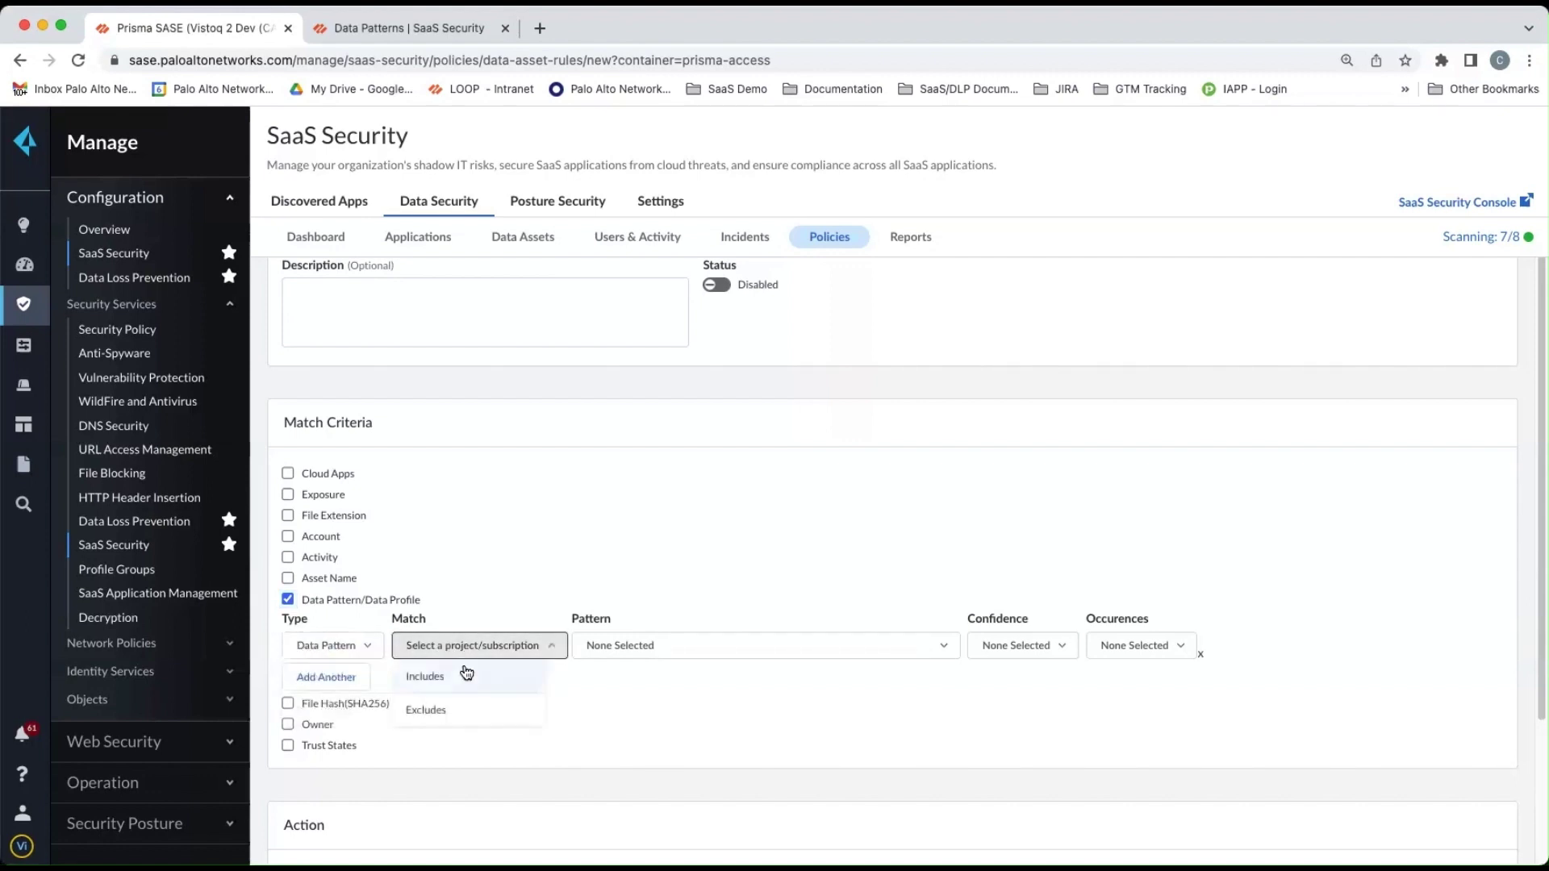
pyautogui.click(526, 645)
pyautogui.click(643, 645)
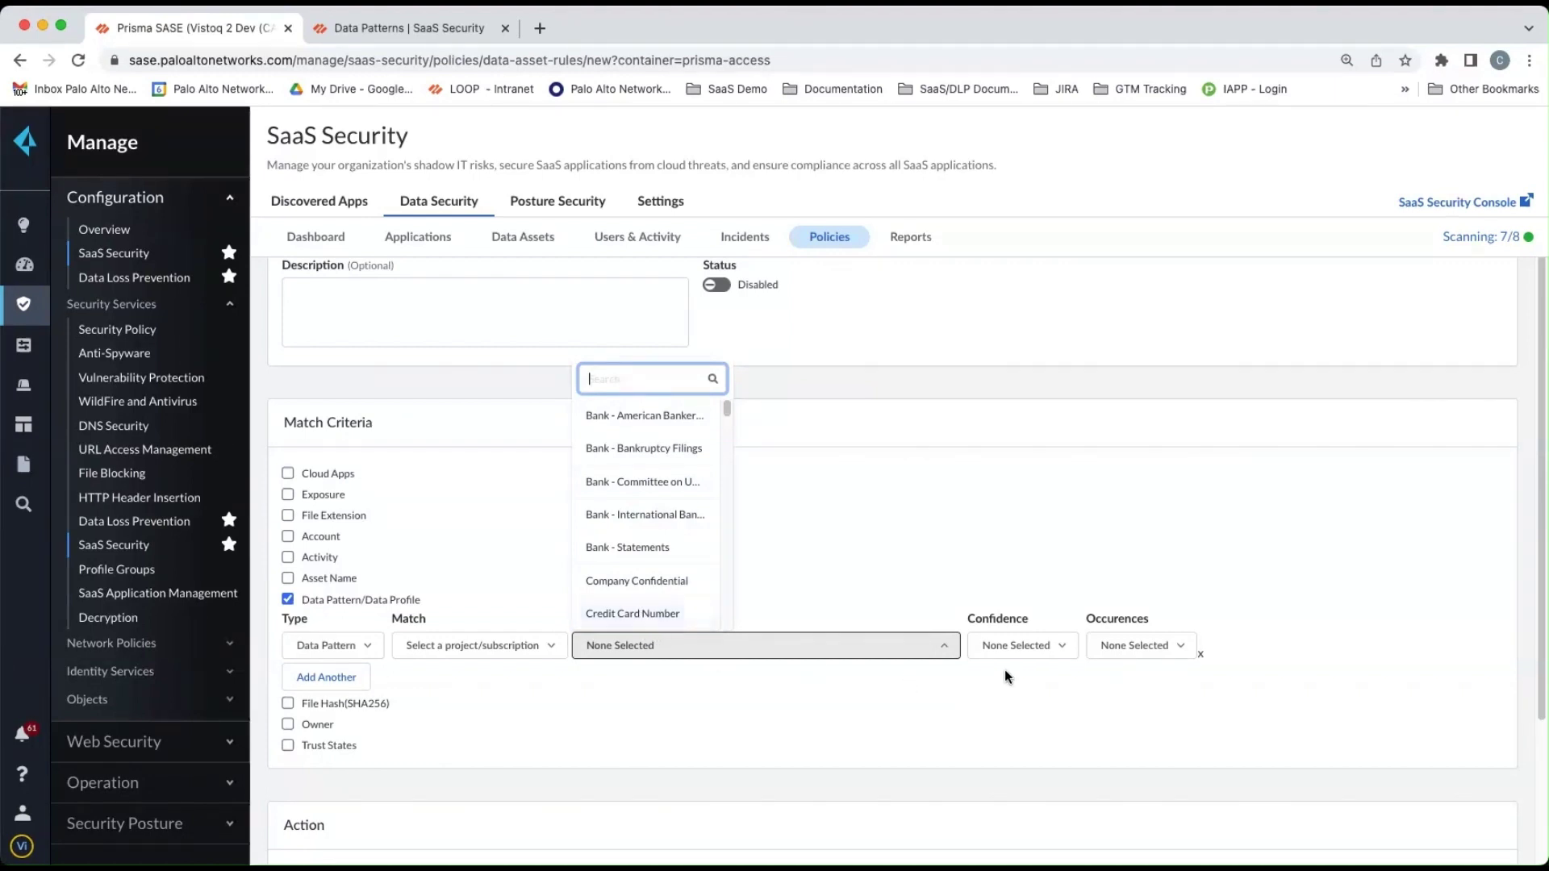
pyautogui.click(1021, 646)
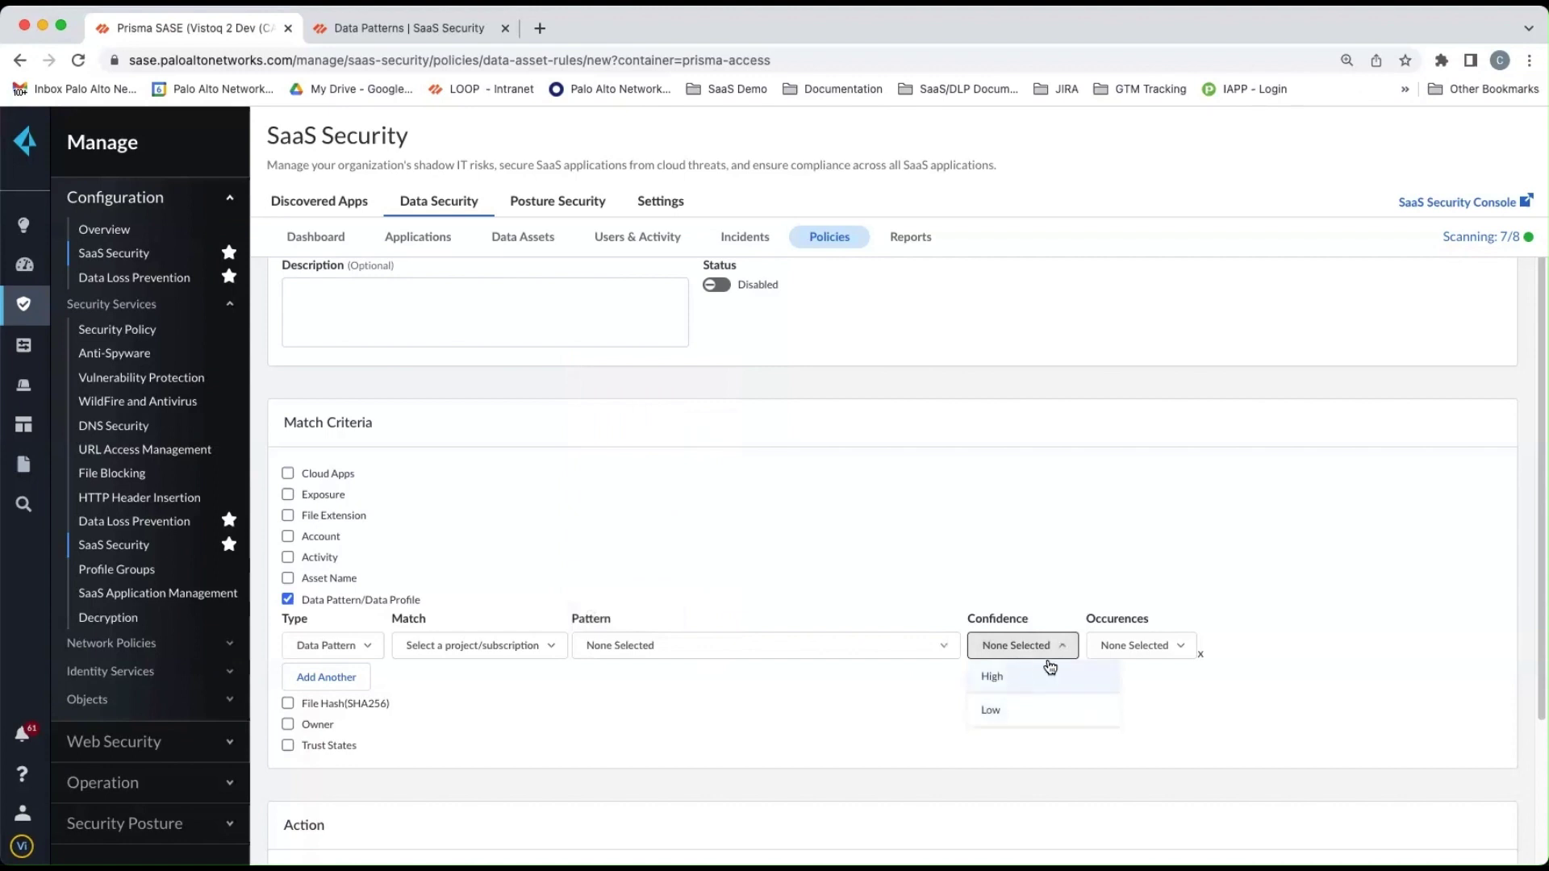
pyautogui.click(1131, 646)
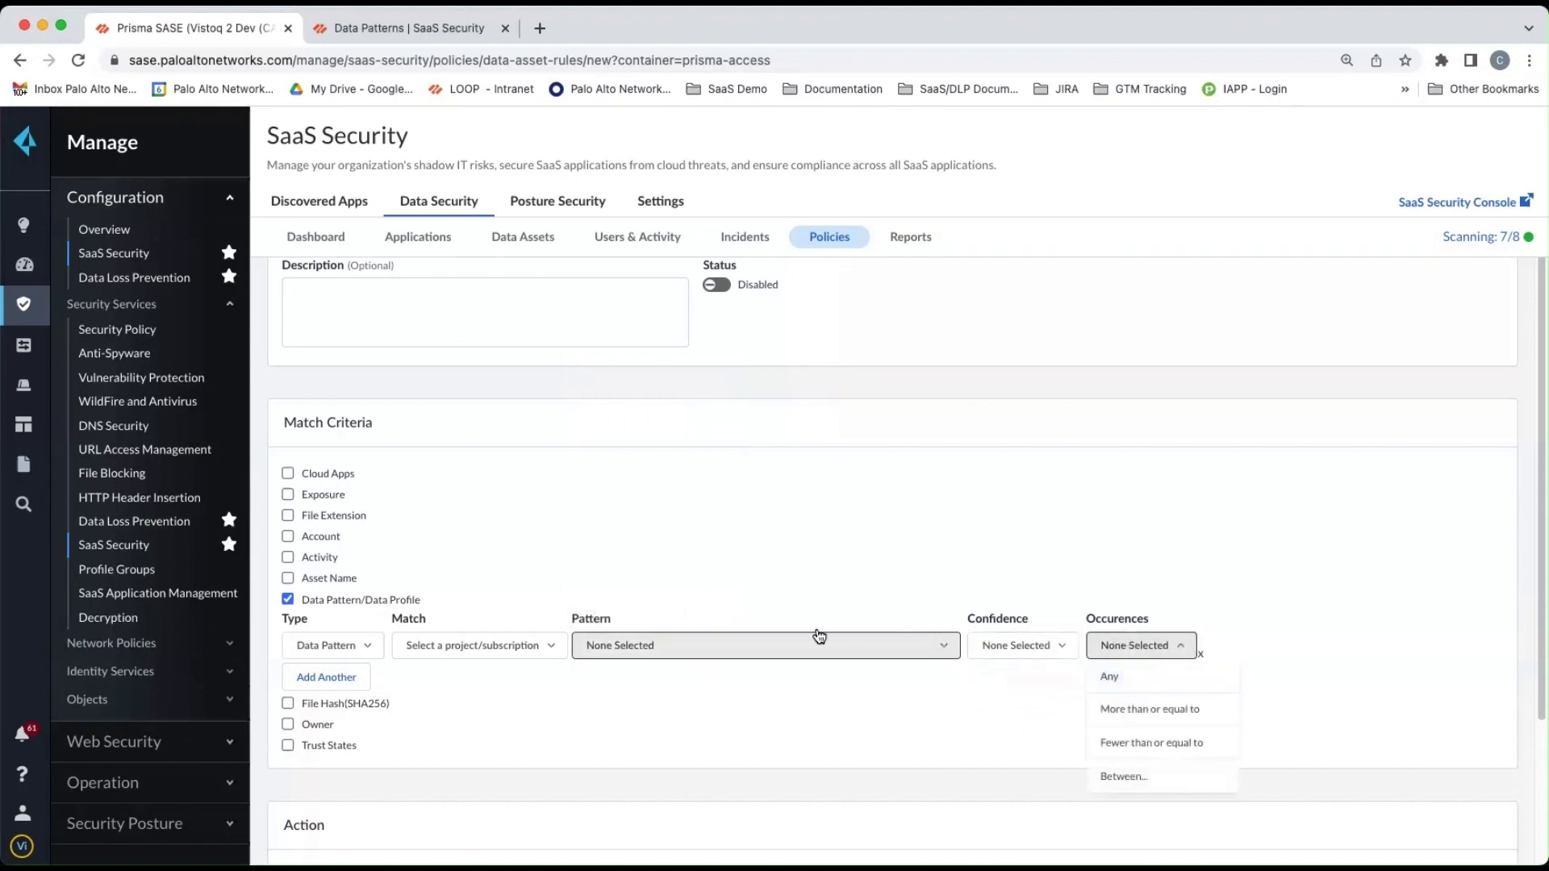
pyautogui.click(335, 647)
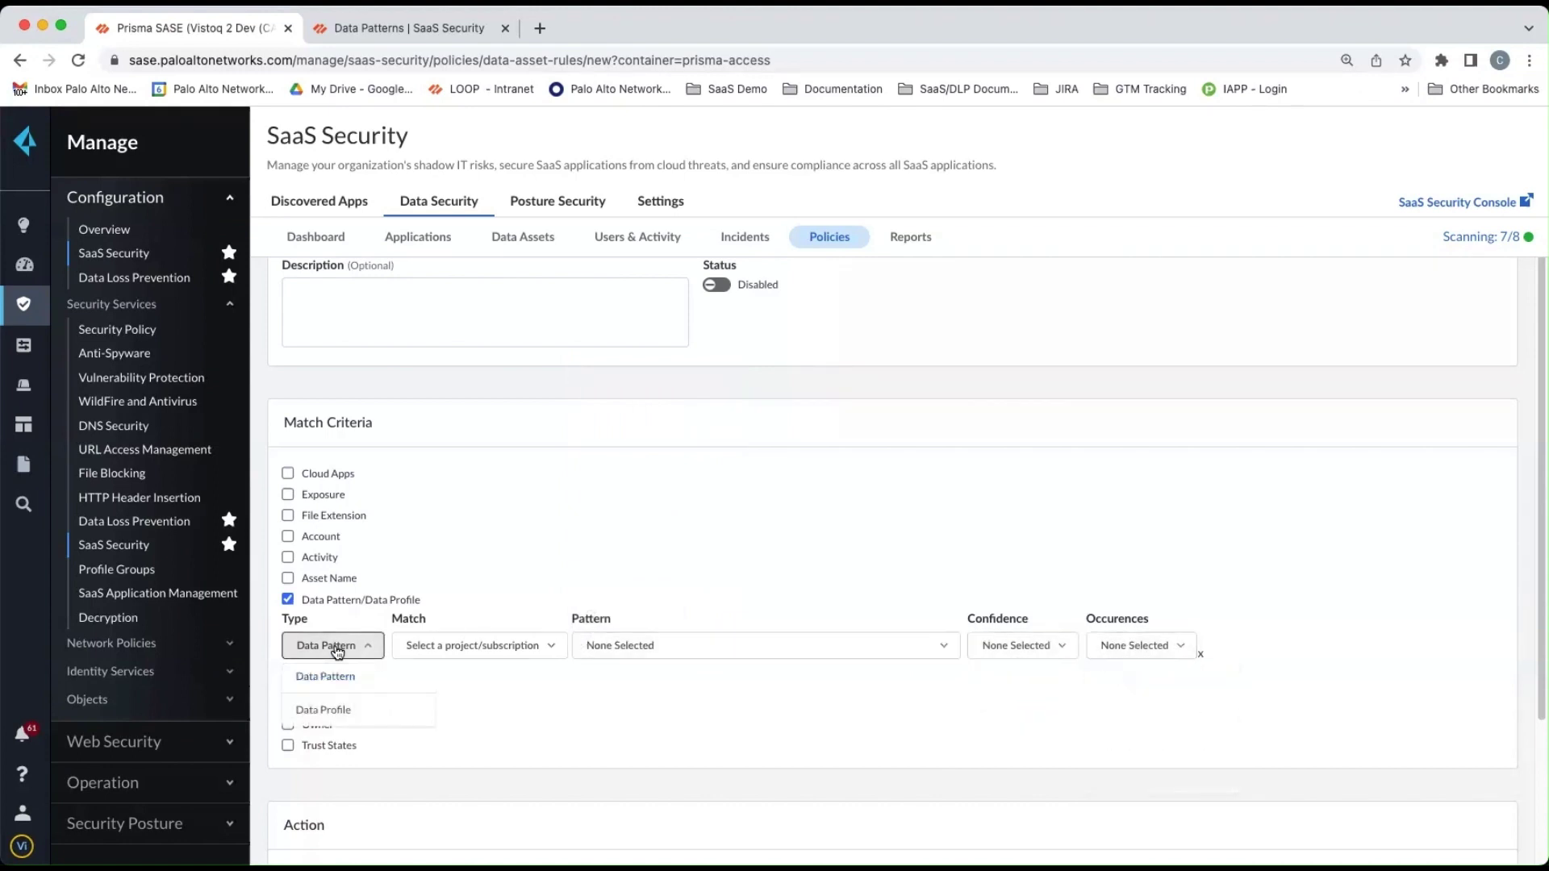
# - Switch the criterion Type to Data Profile, browse the profiles, then uncheck Data Pattern/Data Profile
pyautogui.click(323, 716)
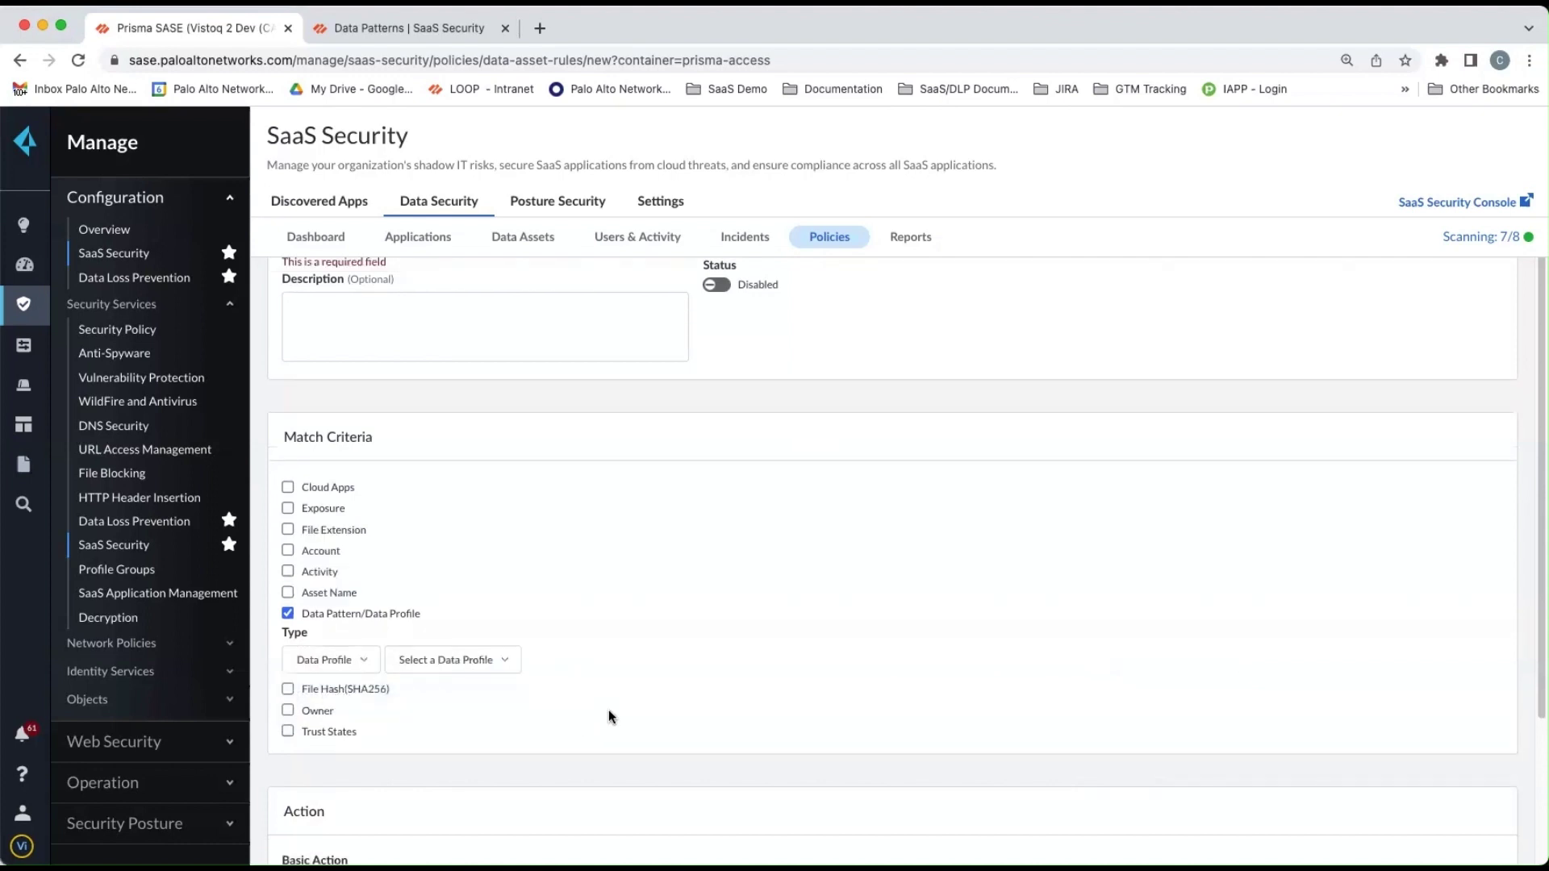
pyautogui.click(465, 660)
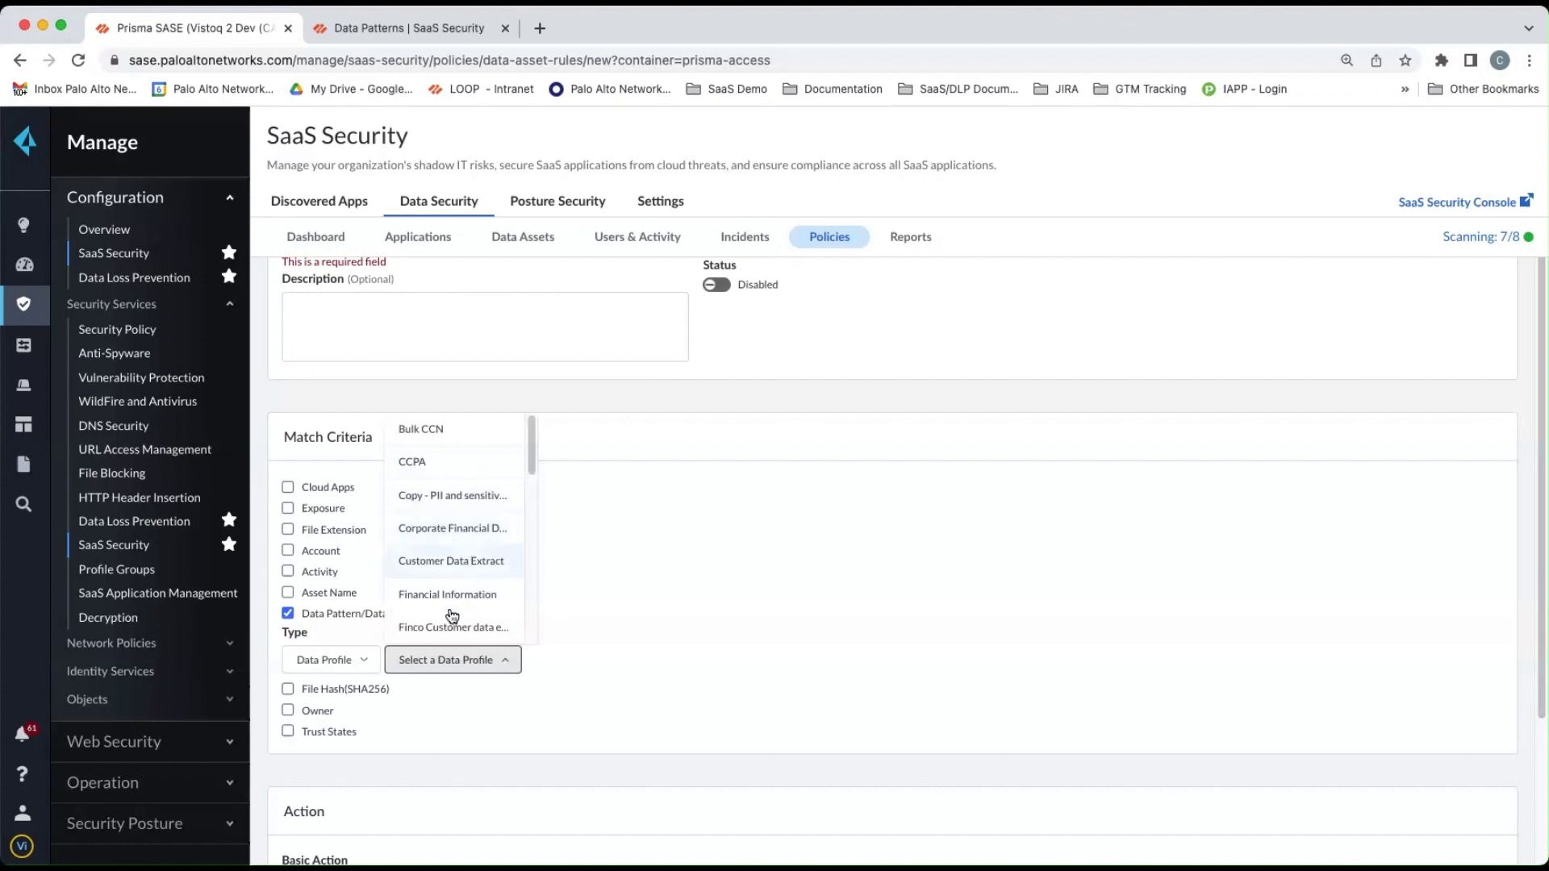
pyautogui.click(434, 659)
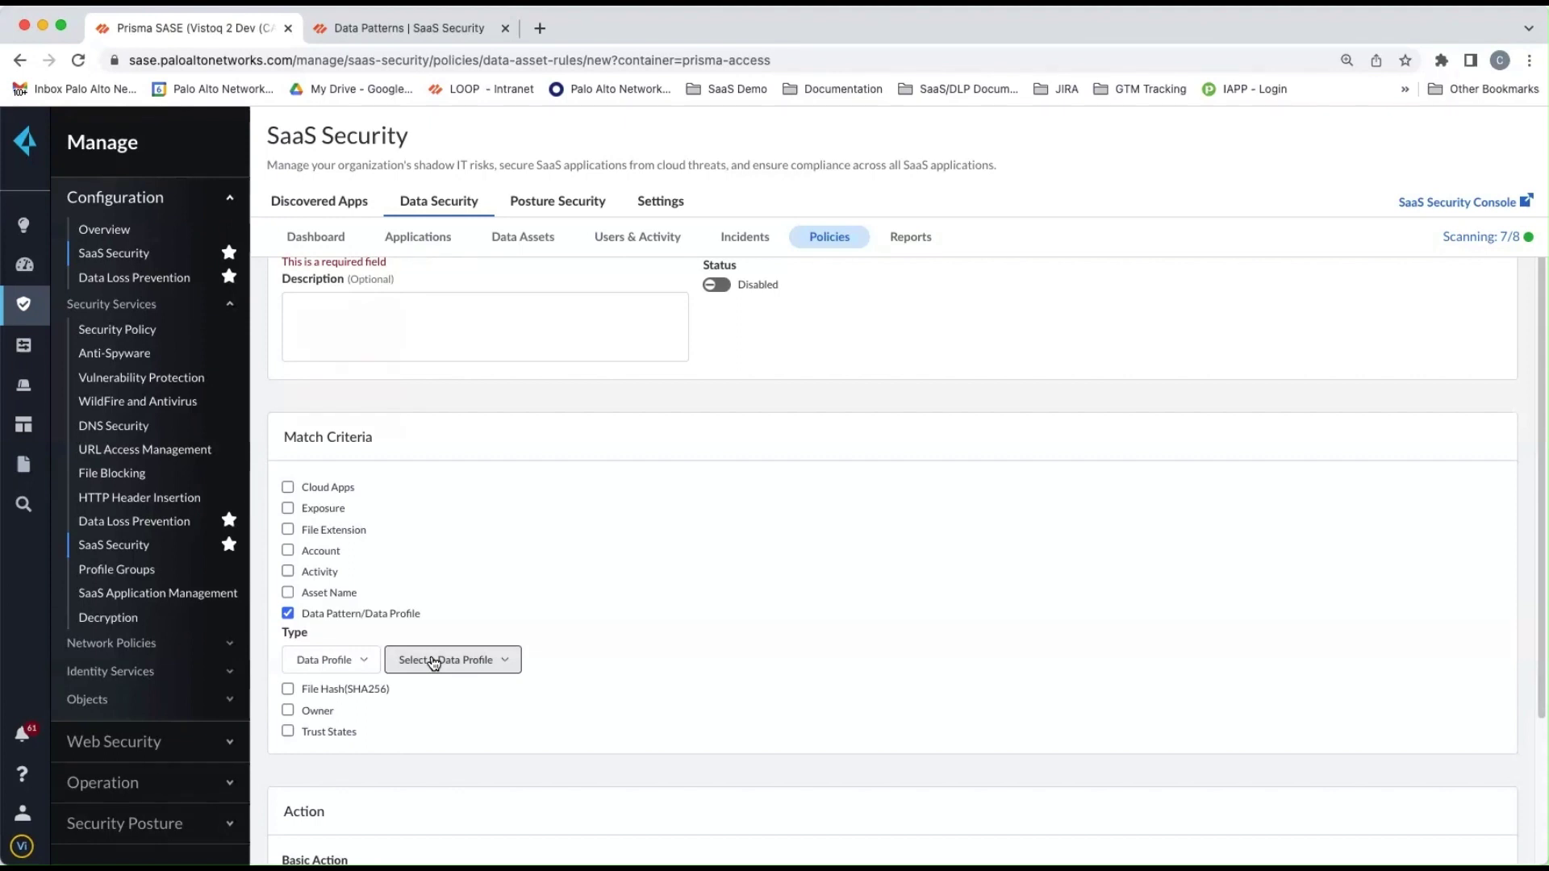
pyautogui.click(288, 615)
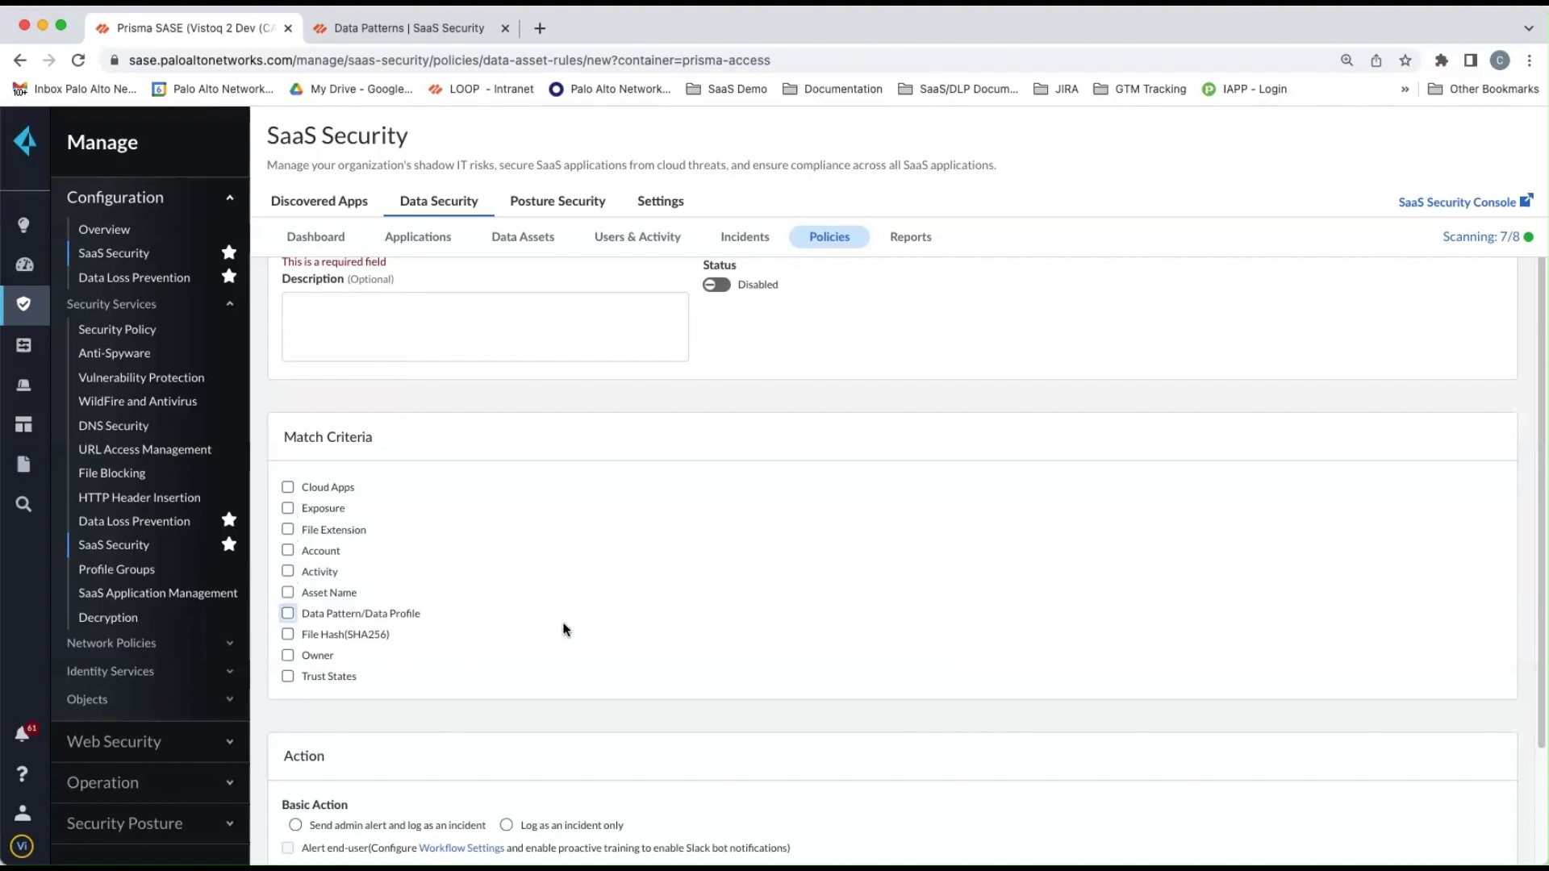
pyautogui.scroll(-3, 528, 605)
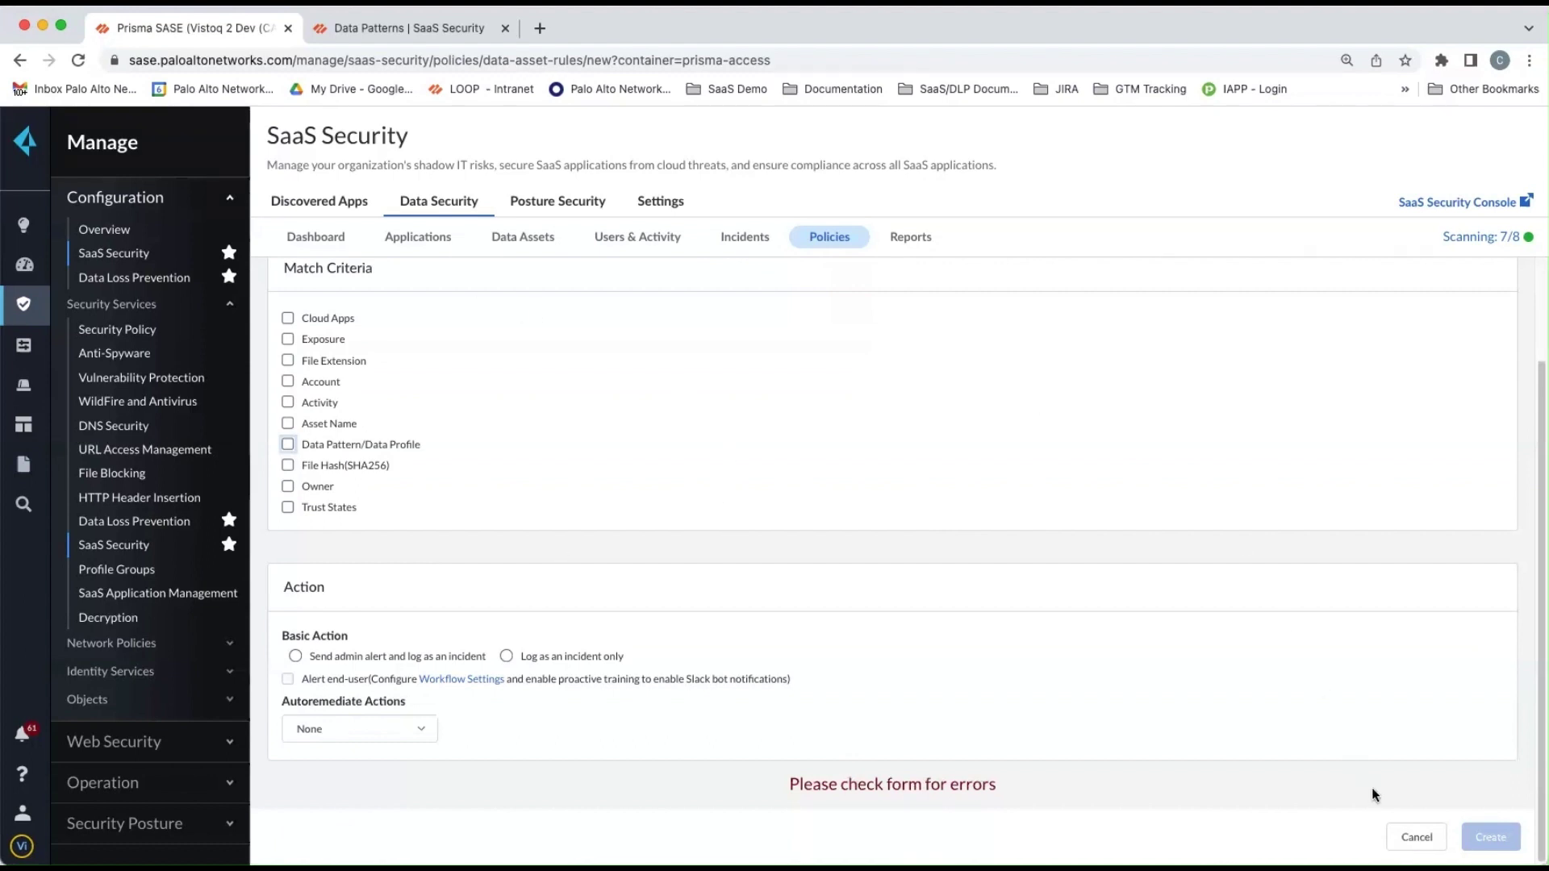
pyautogui.click(1412, 839)
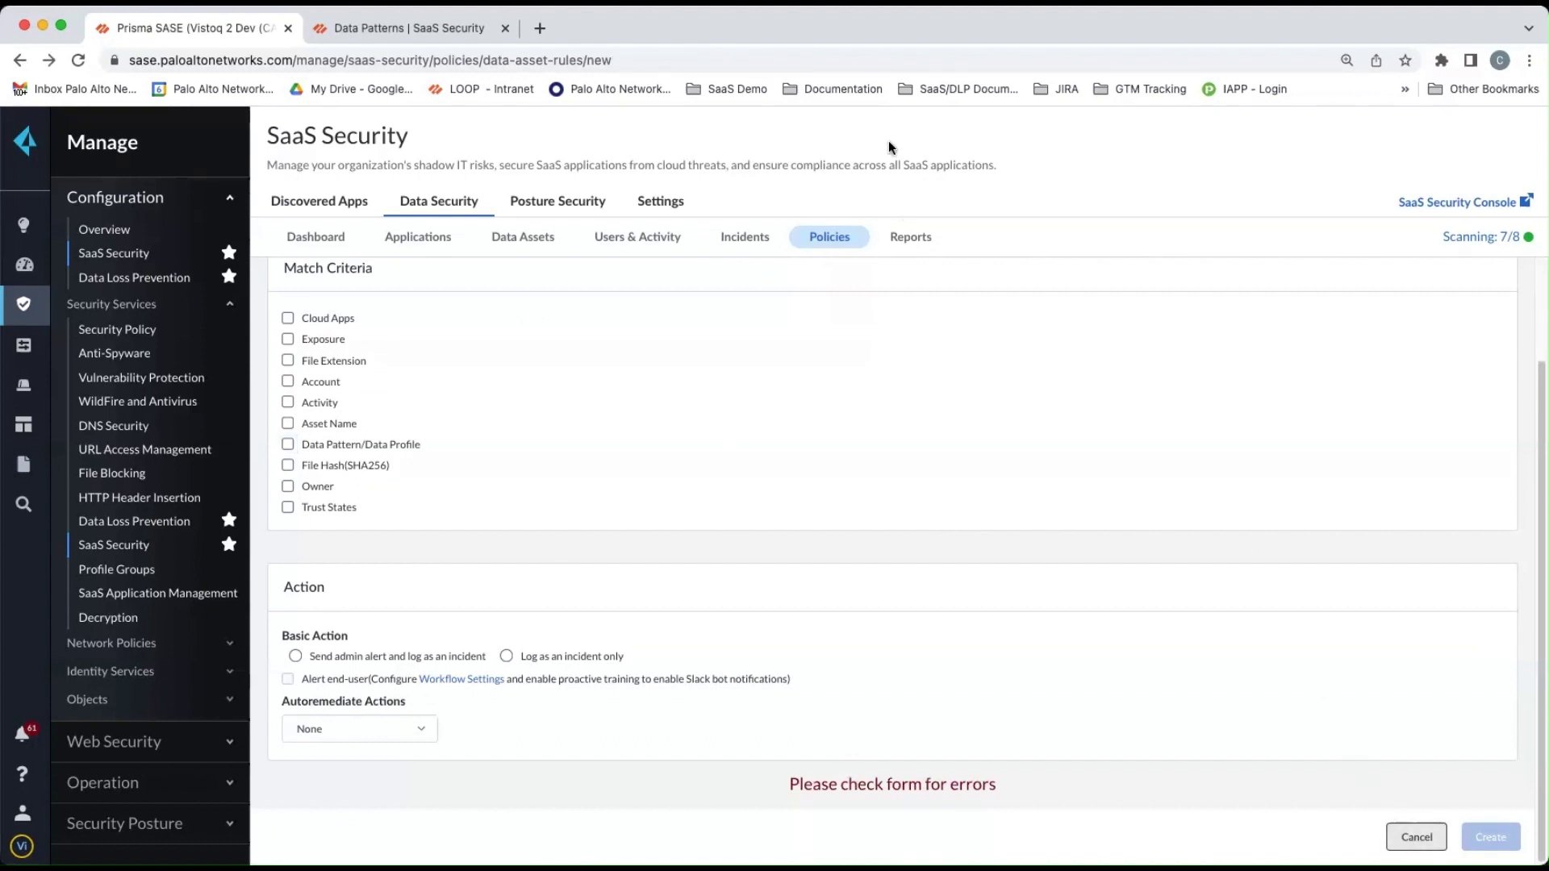